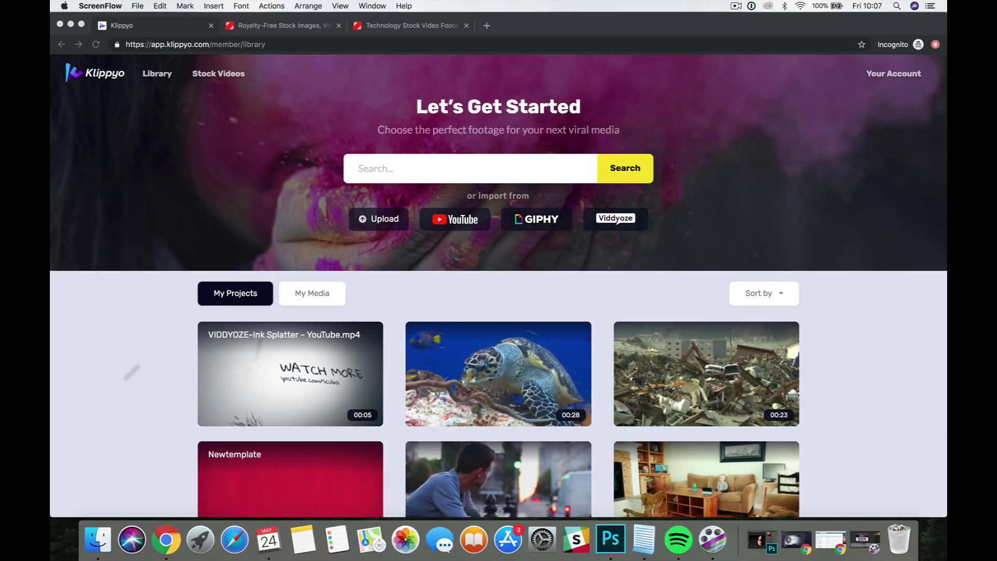
Upload the video VIDDYOZE-Pencil Sketch Outro.mp4 from the Downloads folder to the media library
{"action": "scroll", "coordinate": [126, 401], "scroll_direction": "down", "scroll_amount": 5}
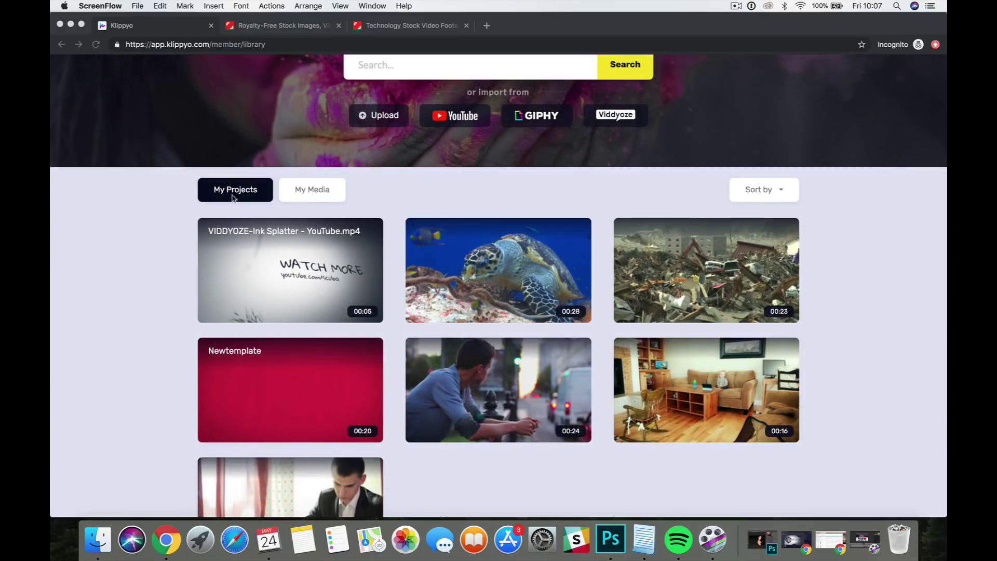
{"action": "scroll", "coordinate": [258, 203], "scroll_direction": "up", "scroll_amount": 5}
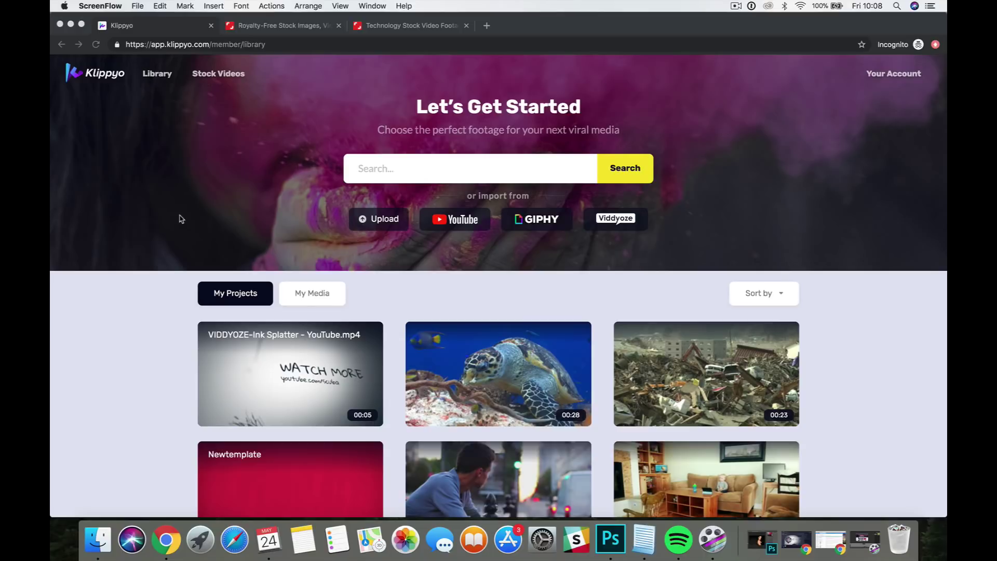
{"action": "left_click", "coordinate": [387, 221]}
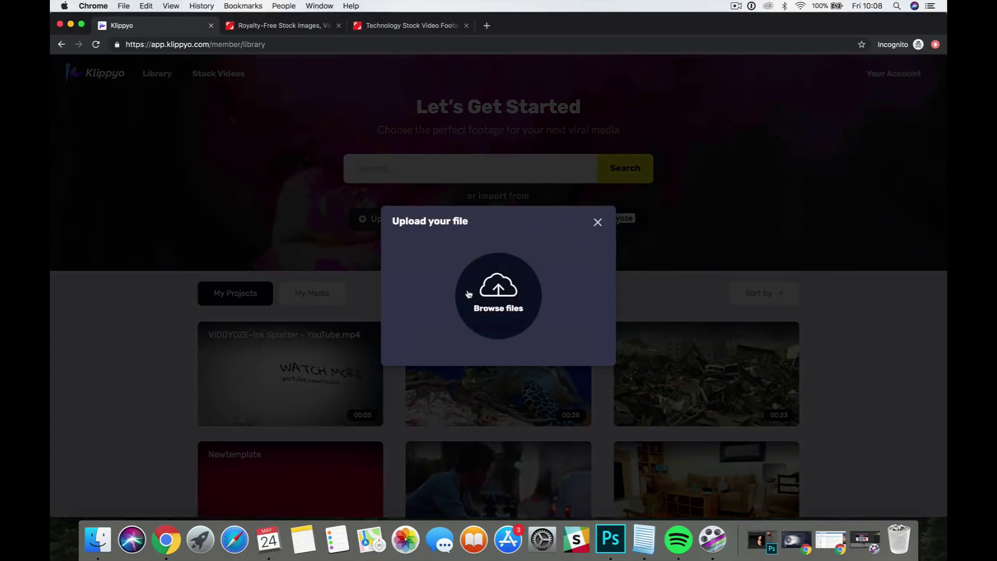
{"action": "left_click", "coordinate": [497, 294]}
{"action": "scroll", "coordinate": [465, 243], "scroll_direction": "down", "scroll_amount": 5}
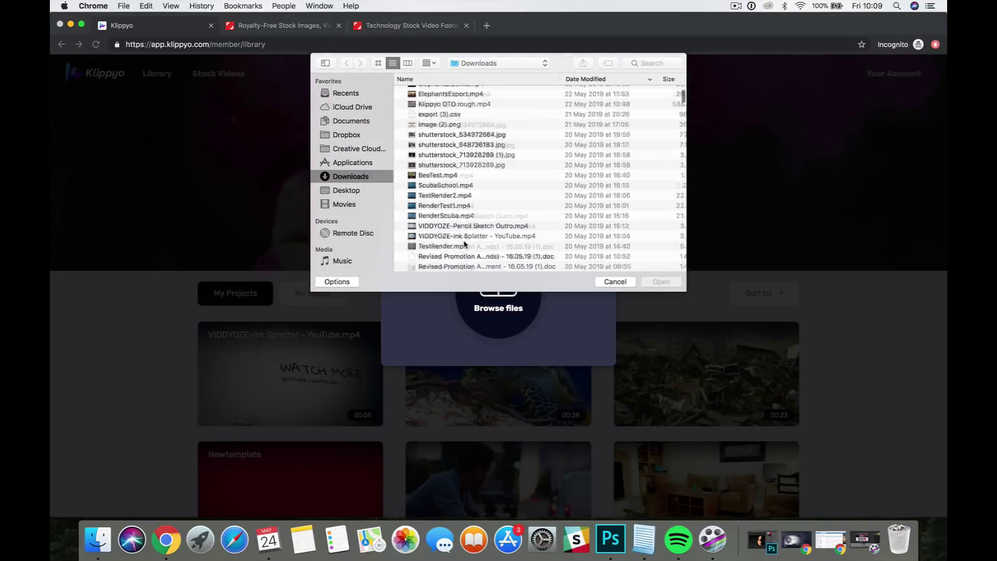
{"action": "double_click", "coordinate": [473, 159]}
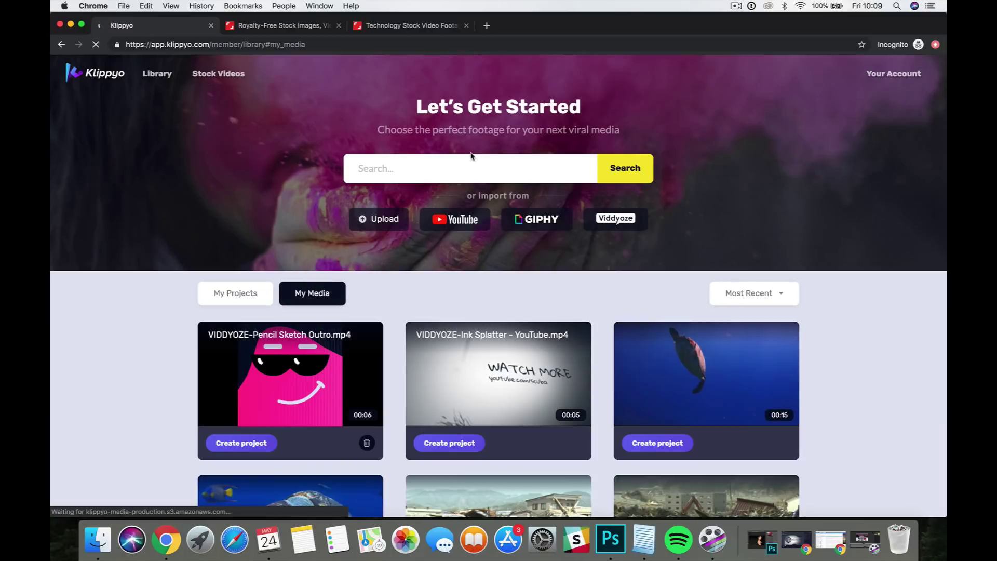
Create a project from VIDDYOZE-Pencil Sketch Outro.mp4, preview its playback, and return to the library
{"action": "left_click", "coordinate": [242, 447]}
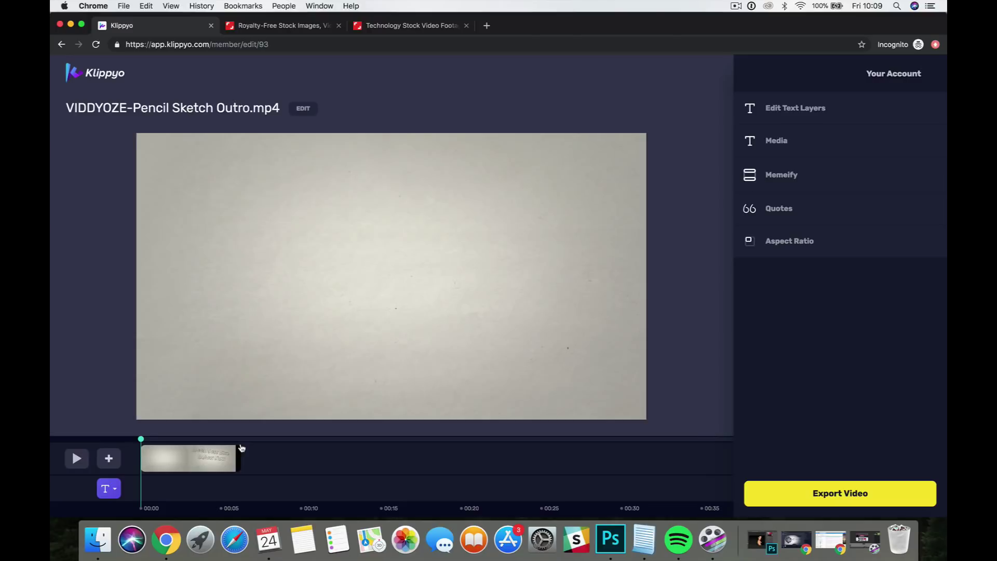
{"action": "left_click", "coordinate": [76, 459]}
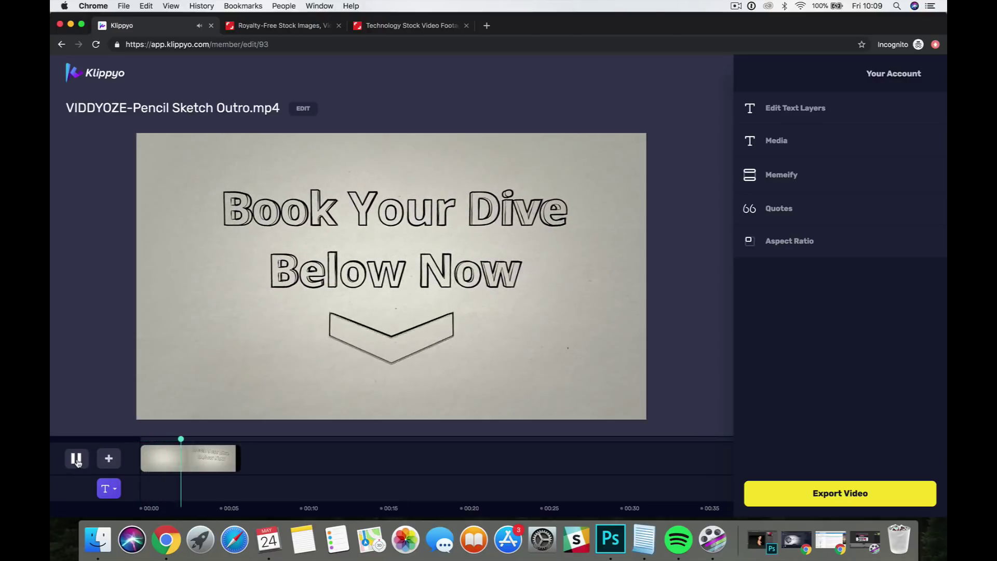
{"action": "left_click", "coordinate": [76, 459]}
{"action": "left_click", "coordinate": [94, 78]}
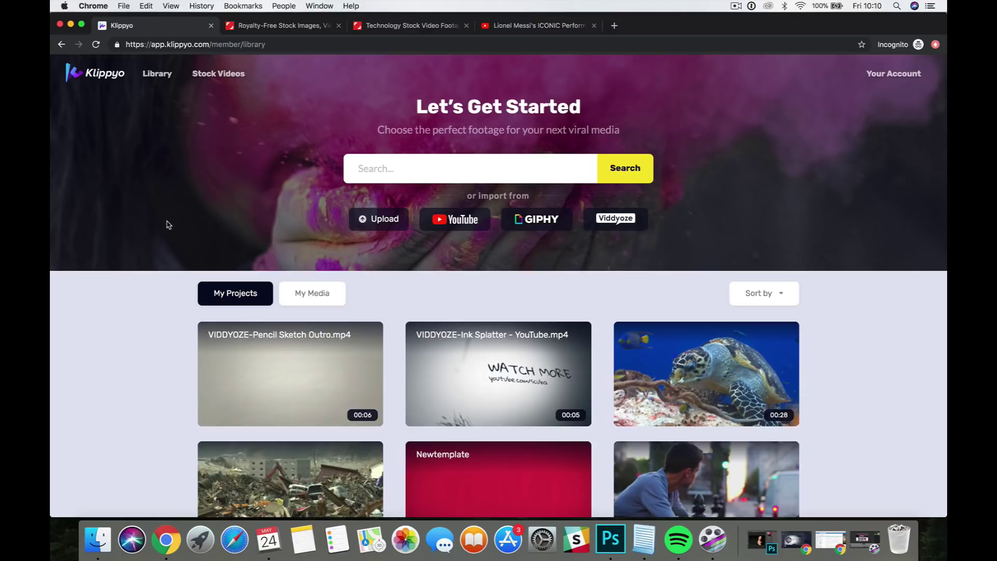
Search the YouTube import with the copied link of Lionel Messi's ICONIC Performance vs Athletic Club, checking the source video
{"action": "left_click", "coordinate": [436, 222]}
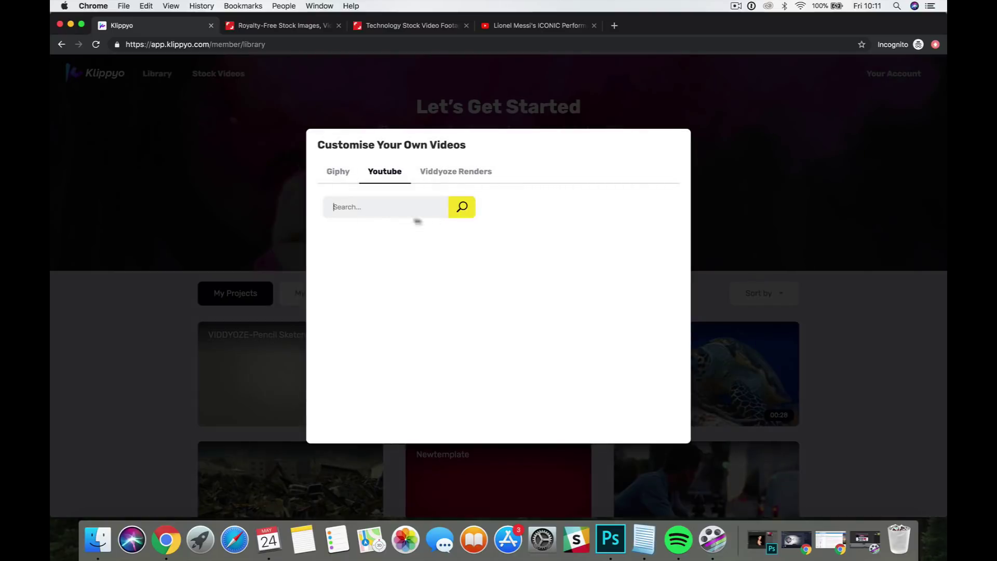
{"action": "left_click", "coordinate": [380, 215]}
{"action": "key", "text": "super+v"}
{"action": "left_click", "coordinate": [467, 208]}
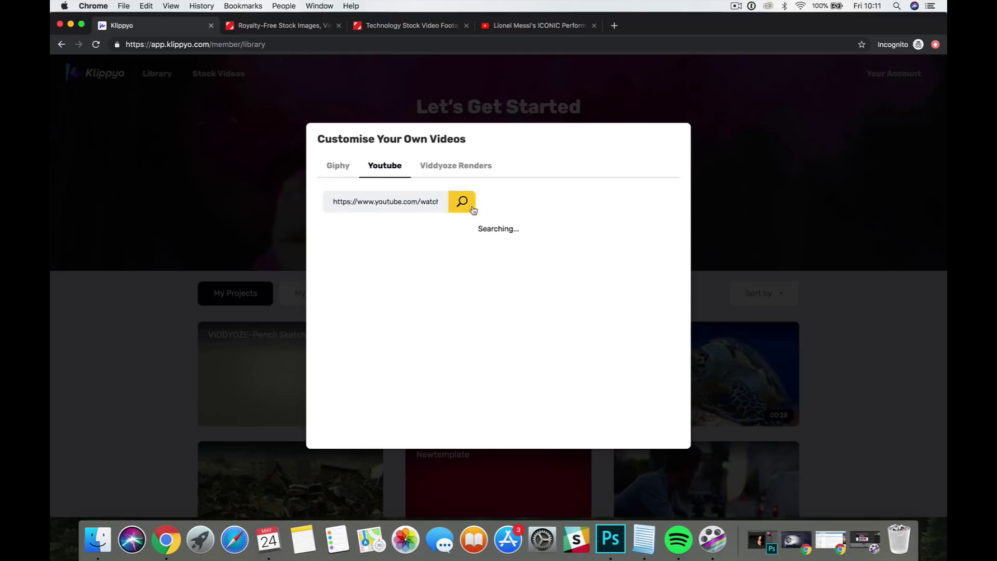
{"action": "left_click", "coordinate": [517, 31]}
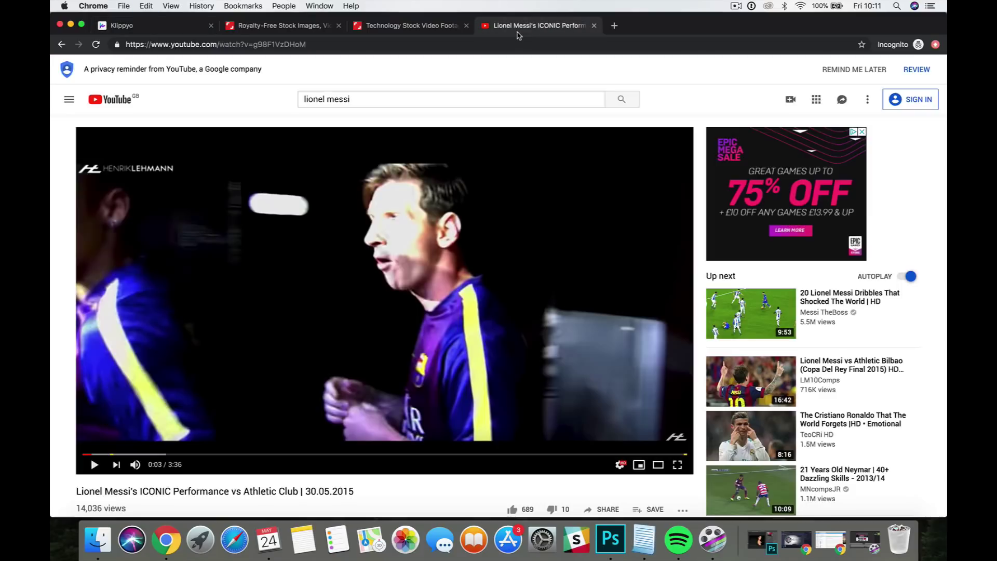
{"action": "left_click", "coordinate": [156, 26]}
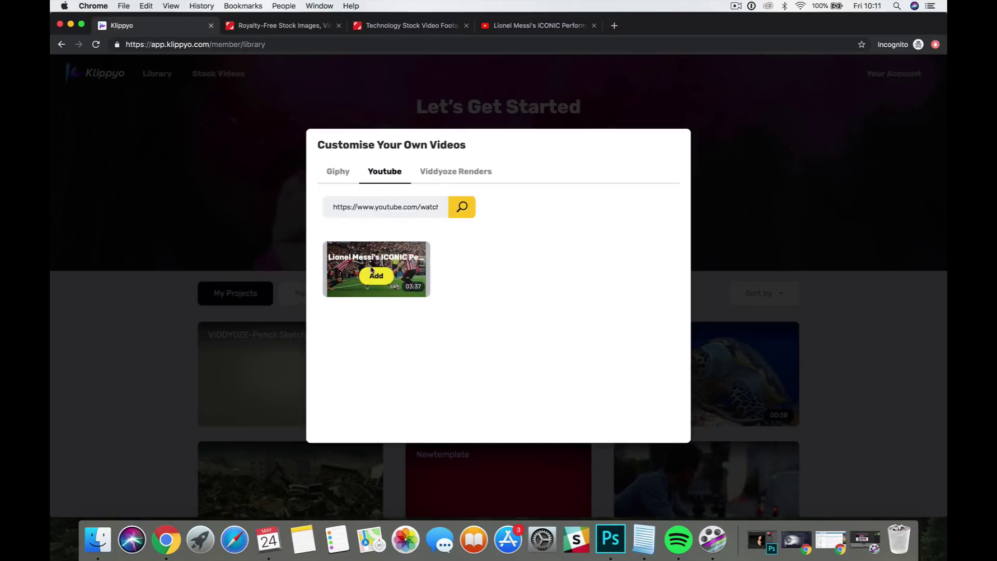
Add the found Lionel Messi video as a project, preview it, and return to the library
{"action": "left_click", "coordinate": [378, 276]}
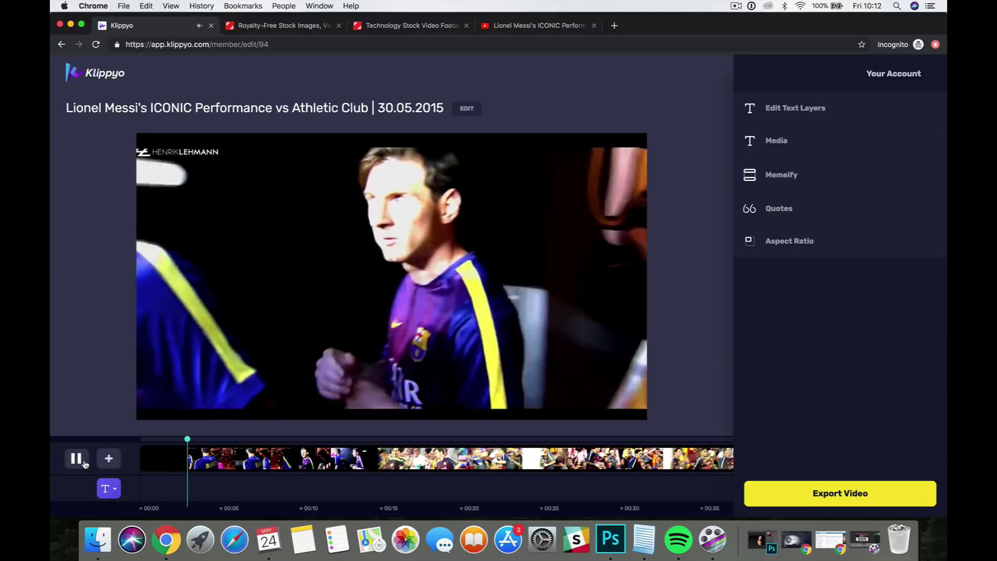
{"action": "left_click", "coordinate": [83, 463]}
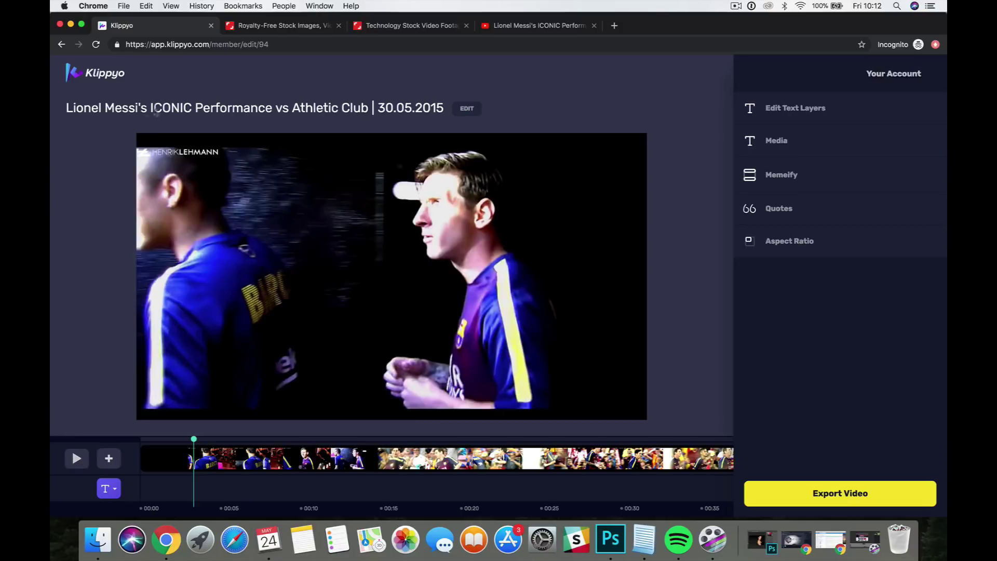
{"action": "left_click", "coordinate": [119, 79]}
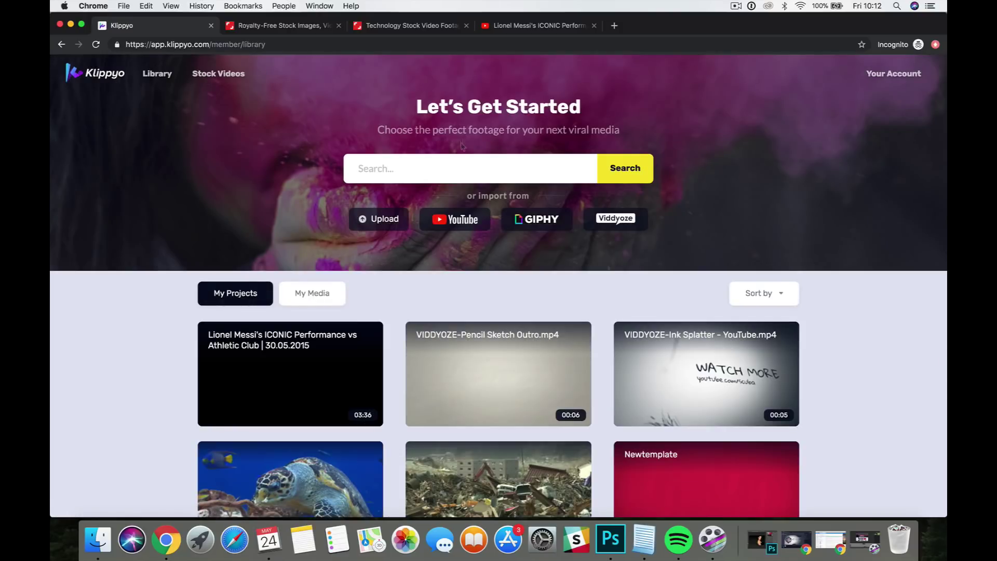
Search the Giphy import for "funny", browse the GIFs, and close the import dialog
{"action": "left_click", "coordinate": [542, 228]}
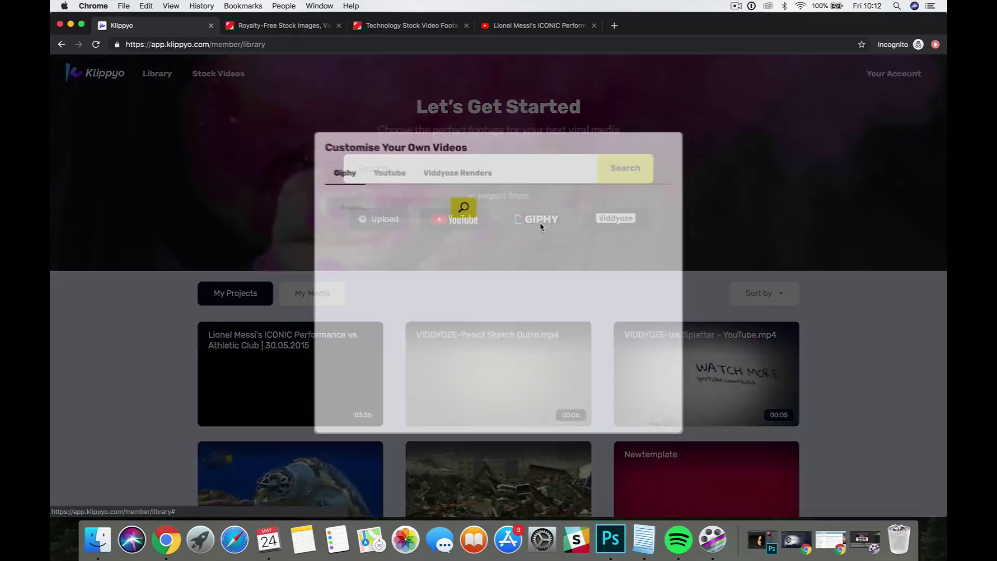
{"action": "type", "text": "funn"}
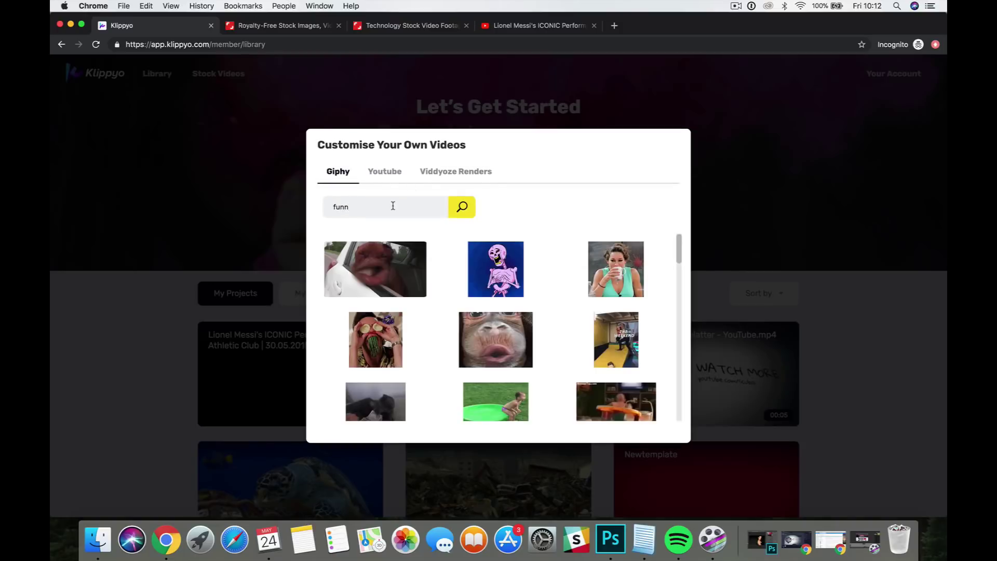
{"action": "type", "text": "y"}
{"action": "scroll", "coordinate": [554, 312], "scroll_direction": "down", "scroll_amount": 3}
{"action": "scroll", "coordinate": [554, 312], "scroll_direction": "down", "scroll_amount": 5}
{"action": "mouse_move", "coordinate": [382, 322]}
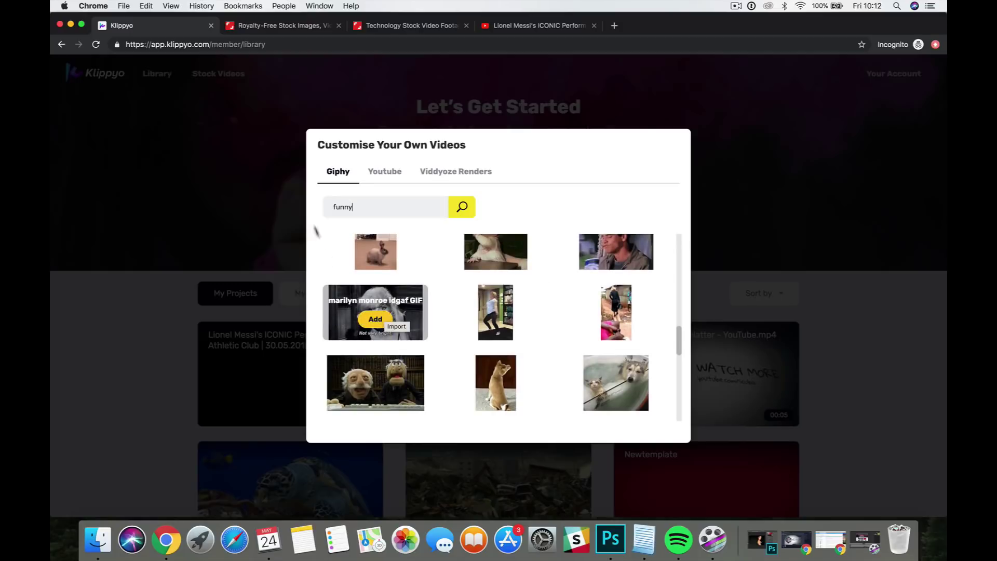
{"action": "left_click", "coordinate": [699, 115]}
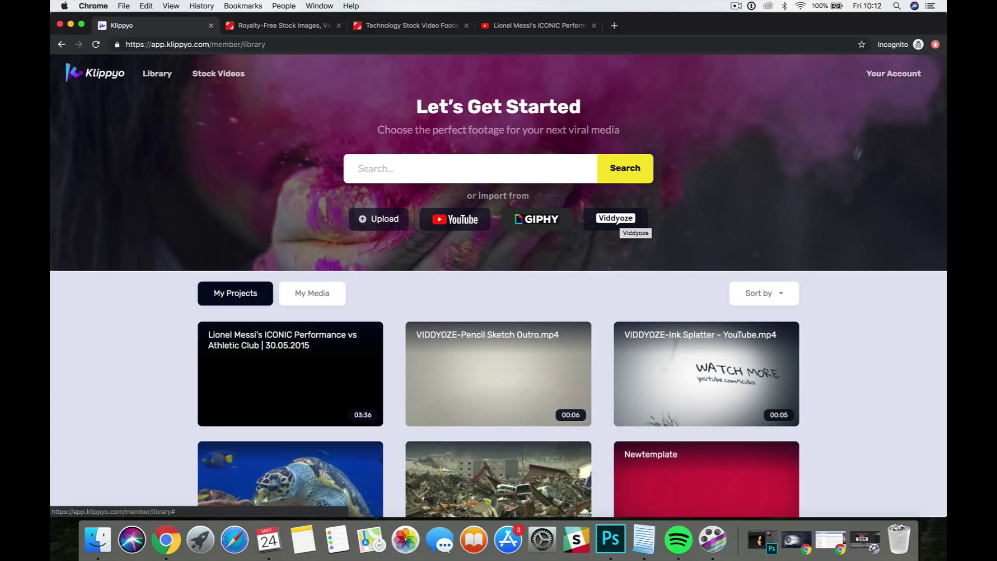
View the account's integrations to check the Viddyoze connection, and return to the library
{"action": "left_click", "coordinate": [893, 73]}
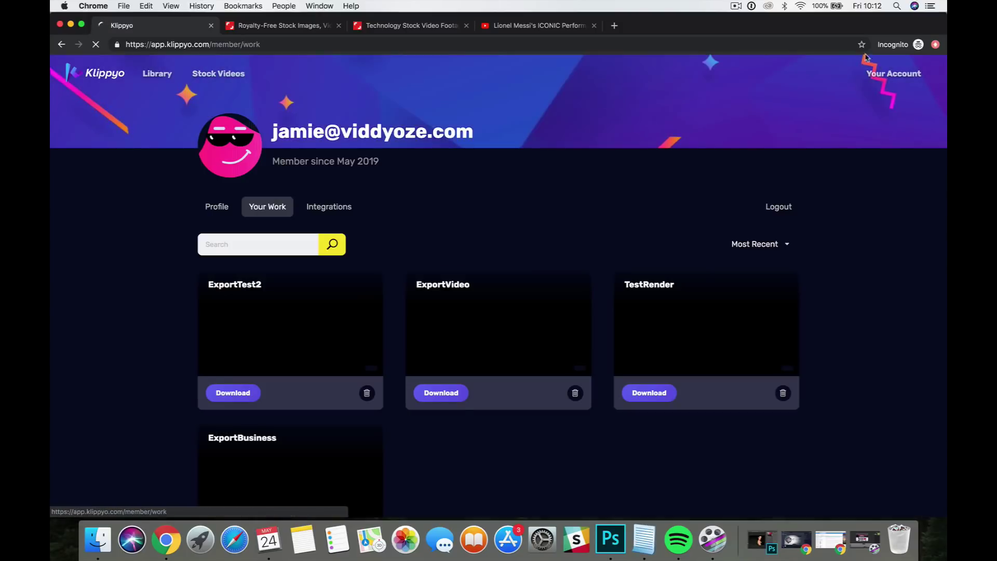
{"action": "left_click", "coordinate": [335, 209]}
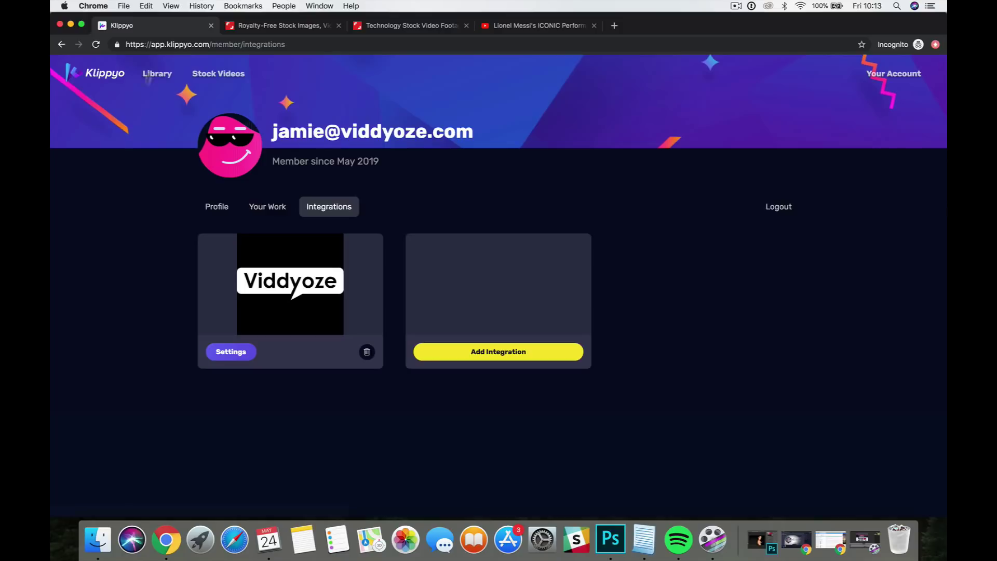
{"action": "left_click", "coordinate": [118, 72]}
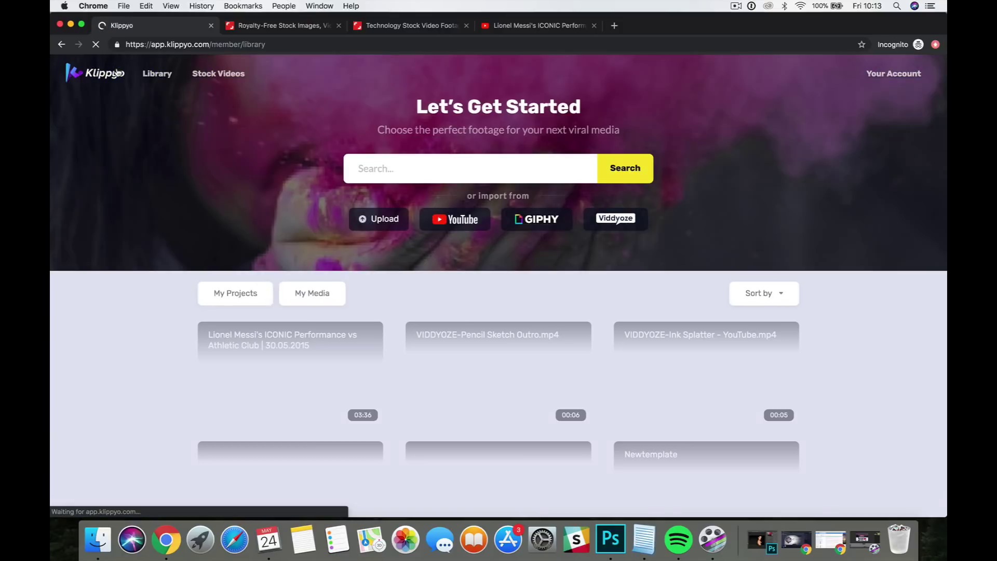
Import the Newtemplate render from the Viddyoze renders into the media library
{"action": "left_click", "coordinate": [613, 220]}
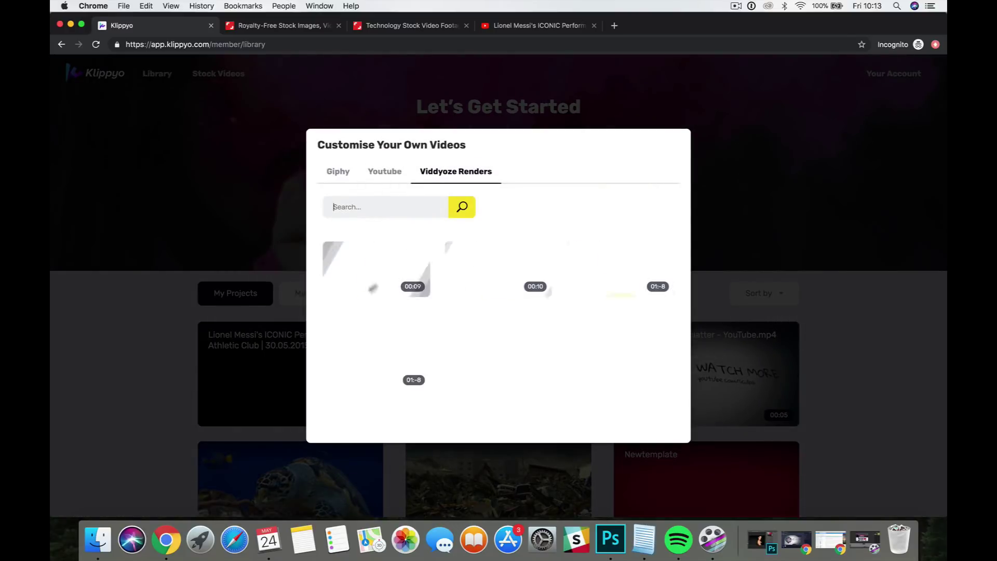
{"action": "mouse_move", "coordinate": [378, 278]}
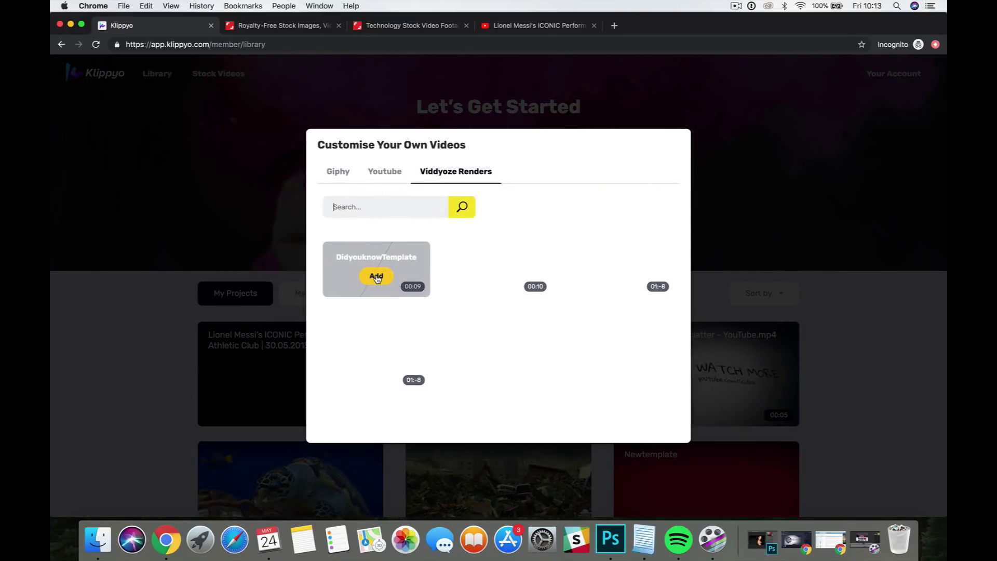
{"action": "left_click", "coordinate": [498, 275]}
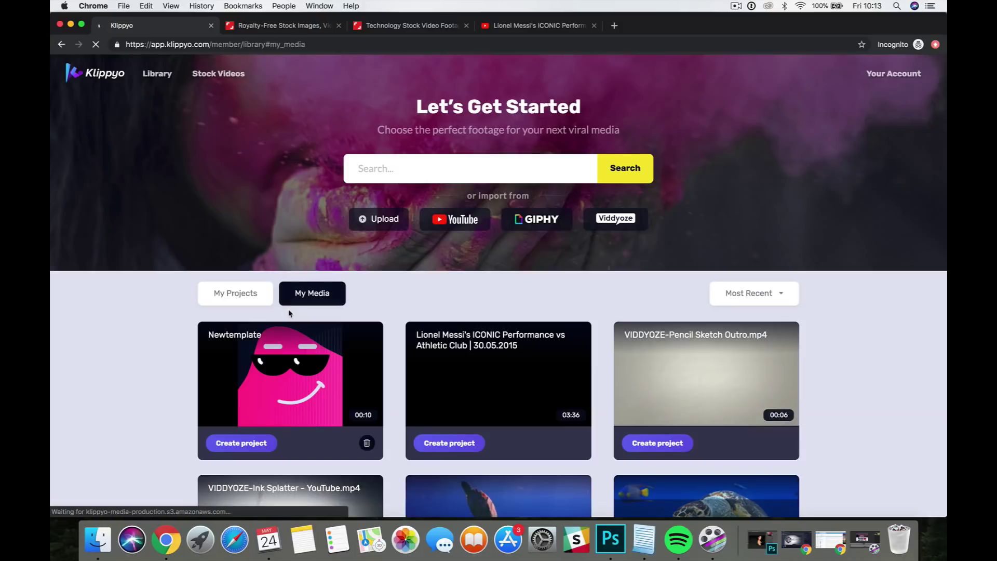
Create a project from the imported Newtemplate video, preview its playback, and return to the library
{"action": "left_click", "coordinate": [243, 442]}
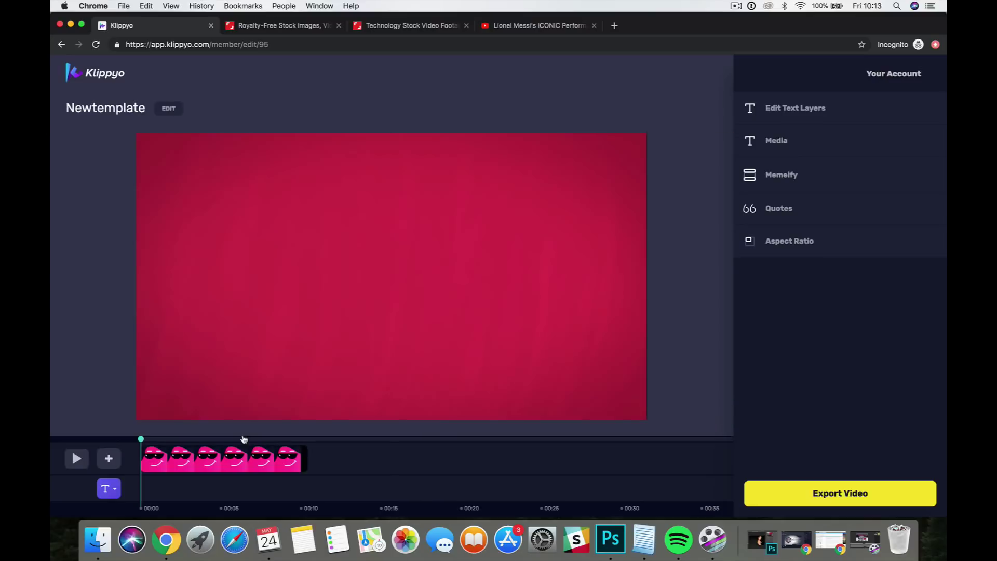
{"action": "left_click", "coordinate": [77, 457]}
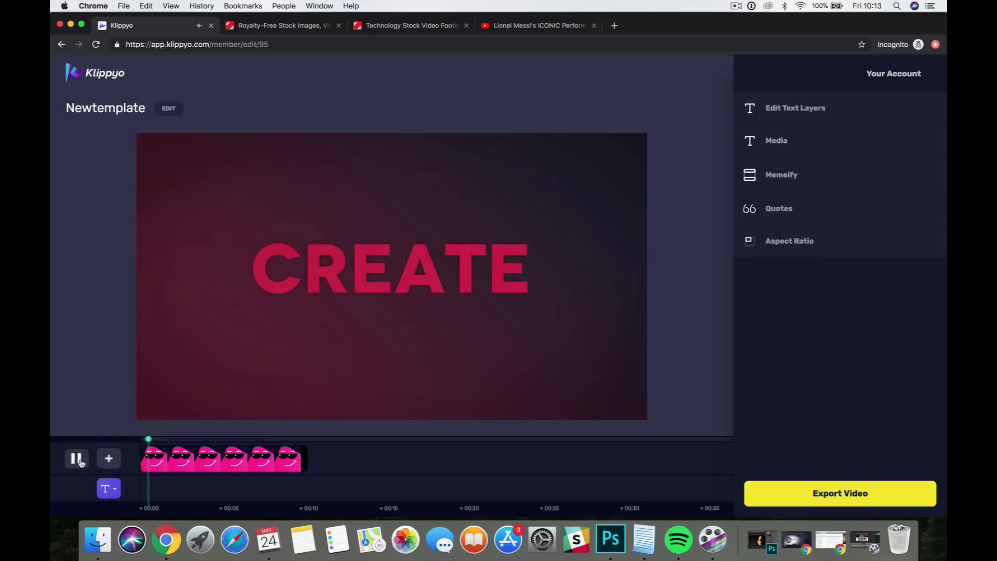
{"action": "left_click", "coordinate": [80, 463]}
{"action": "left_click", "coordinate": [86, 80]}
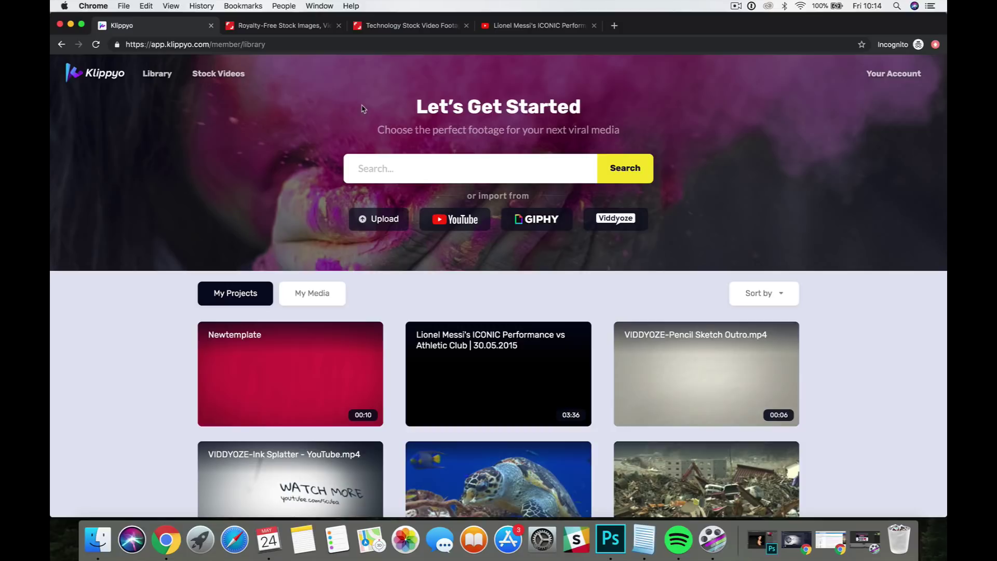
Search the stock videos for "turtle" and open "Hawksbill sea turtle feeding for a coral reef wall" for customising
{"action": "left_click", "coordinate": [208, 73]}
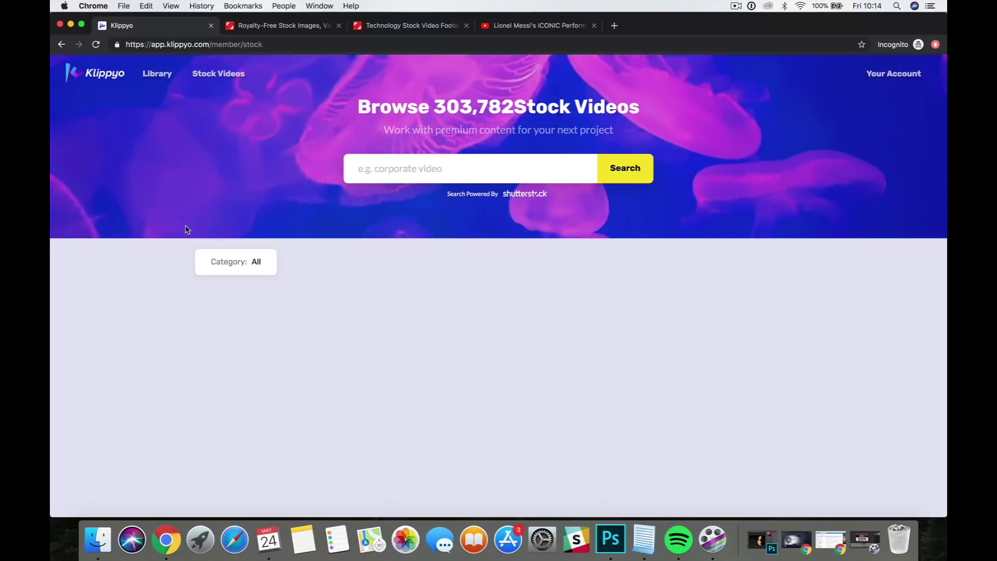
{"action": "left_click", "coordinate": [415, 168]}
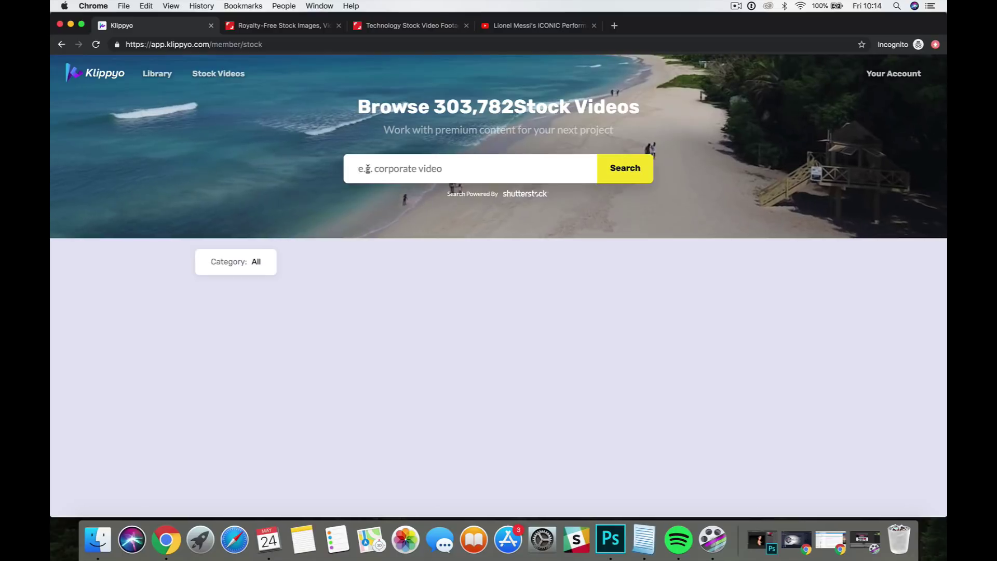
{"action": "type", "text": "turtle"}
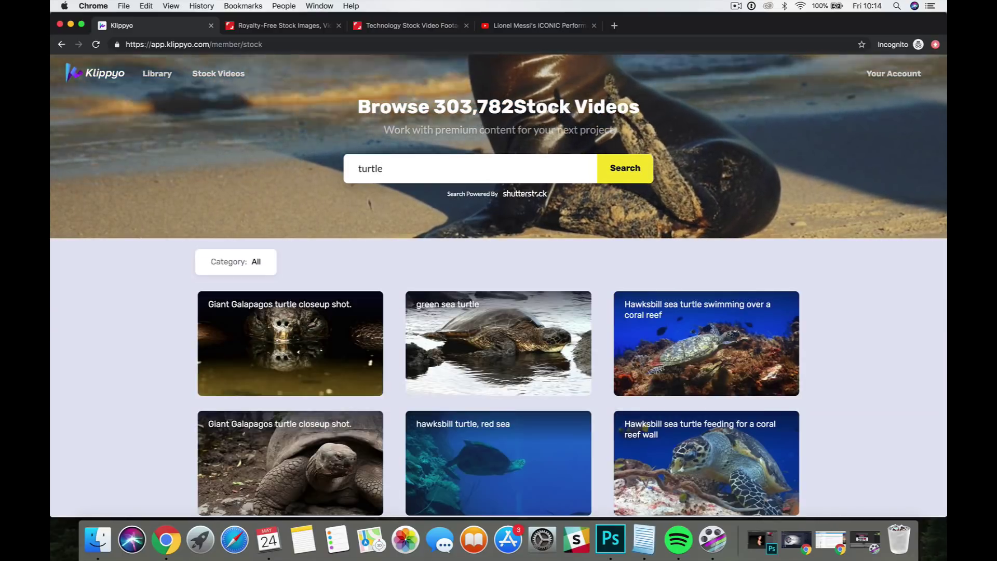
{"action": "scroll", "coordinate": [397, 389], "scroll_direction": "down", "scroll_amount": 3}
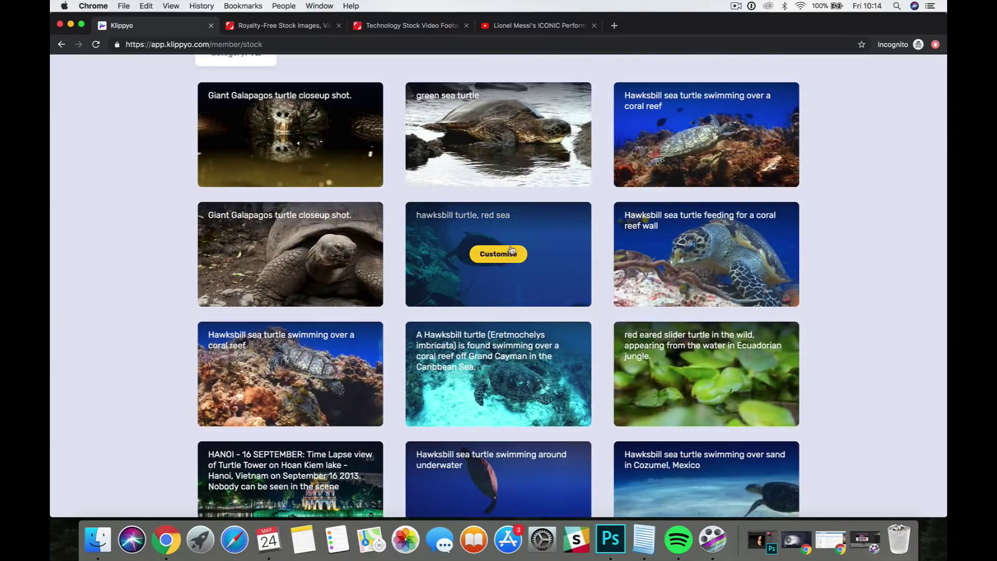
{"action": "mouse_move", "coordinate": [706, 253]}
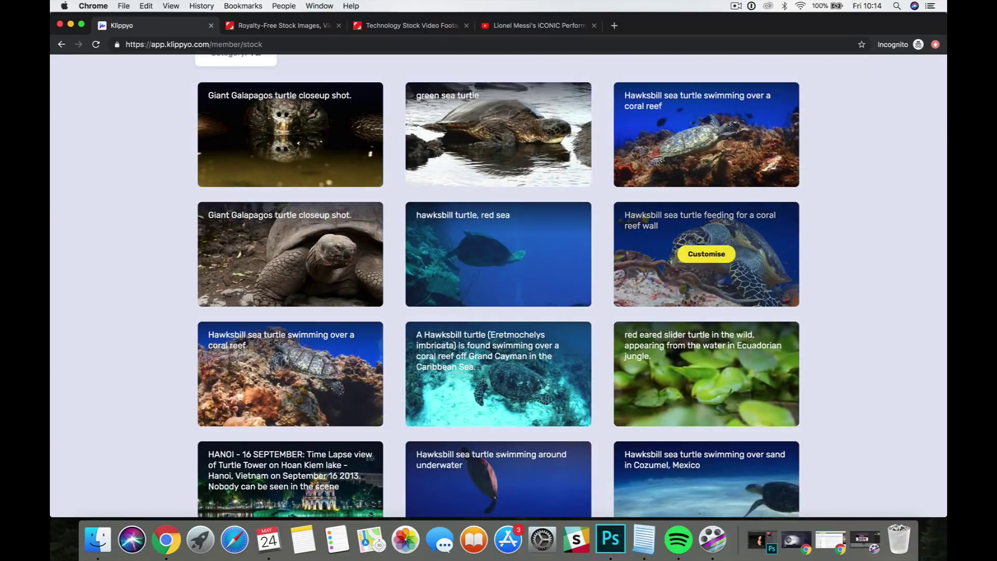
{"action": "left_click", "coordinate": [705, 256]}
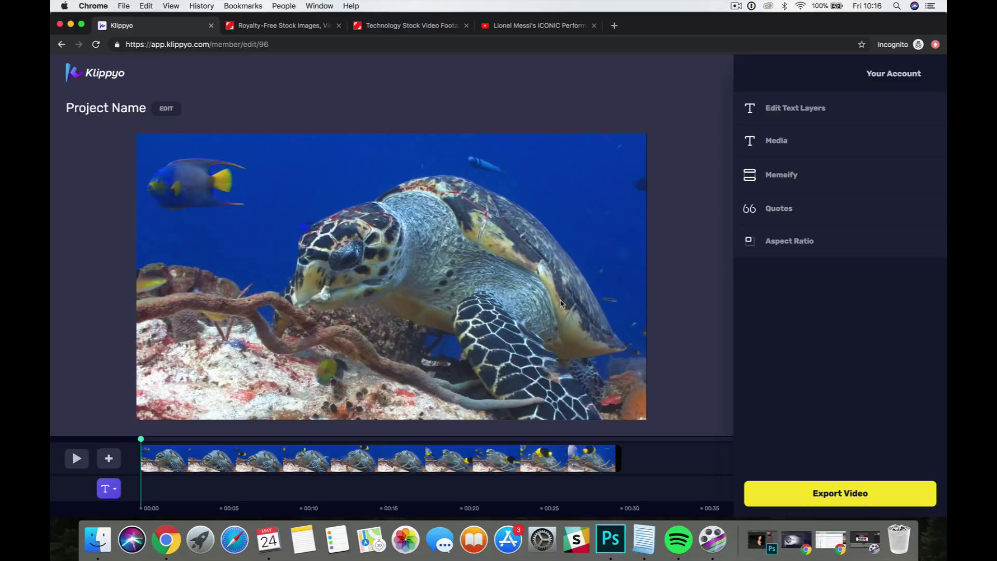
Switch to the Shutterstock website and examine its most popular subscription plans
{"action": "left_click", "coordinate": [305, 26]}
{"action": "scroll", "coordinate": [308, 216], "scroll_direction": "up", "scroll_amount": 10}
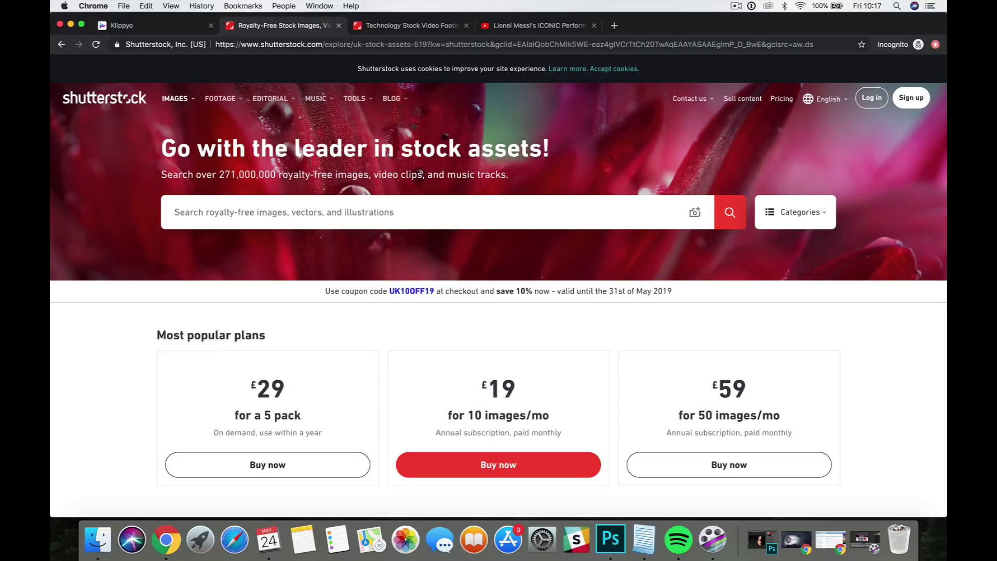
{"action": "scroll", "coordinate": [319, 323], "scroll_direction": "down", "scroll_amount": 2}
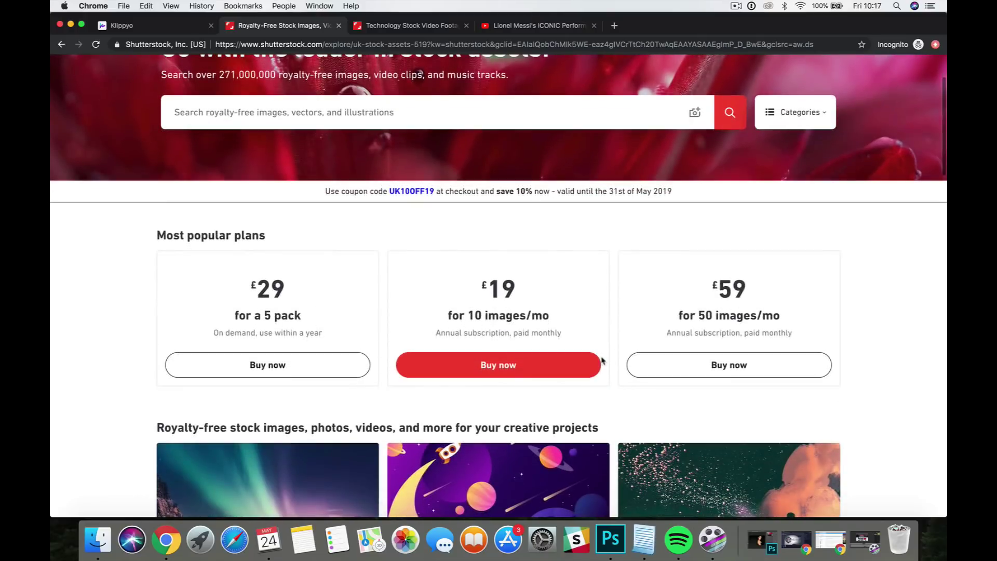
{"action": "scroll", "coordinate": [485, 338], "scroll_direction": "down", "scroll_amount": 2}
{"action": "scroll", "coordinate": [485, 337], "scroll_direction": "up", "scroll_amount": 4}
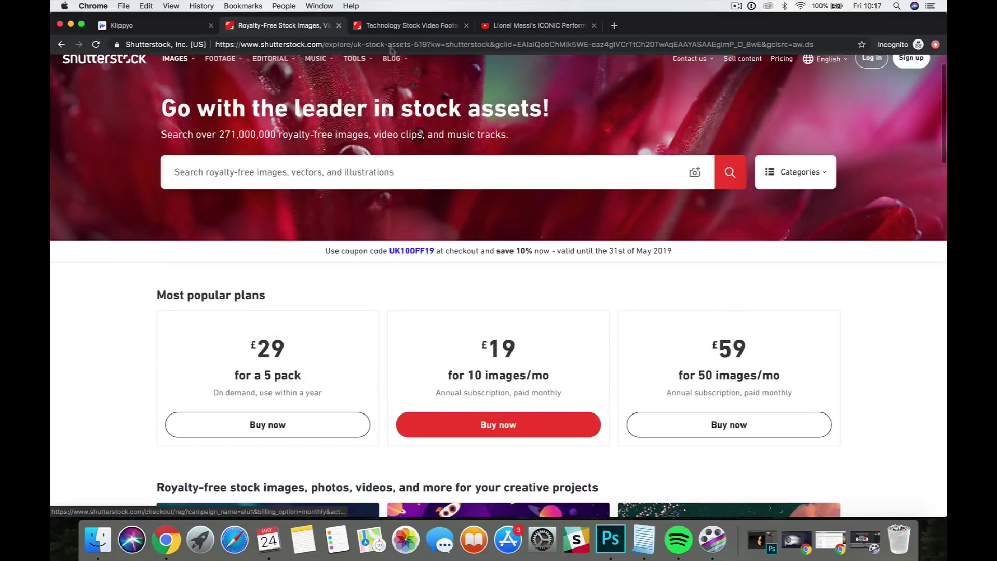
Open the cloud computing city clip from the Shutterstock technology footage, check its price, and return to the subscription plans
{"action": "left_click", "coordinate": [395, 26]}
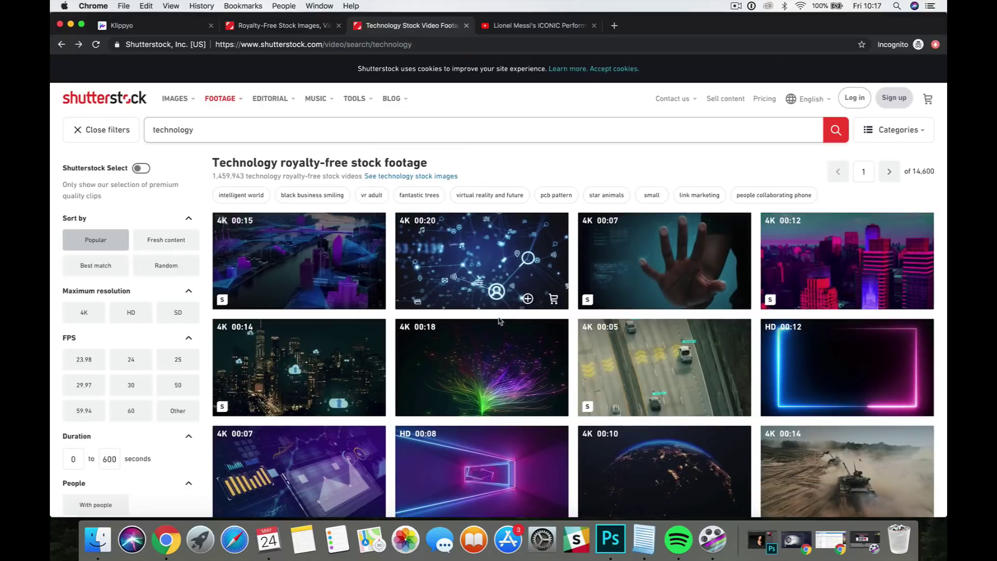
{"action": "left_click", "coordinate": [305, 358]}
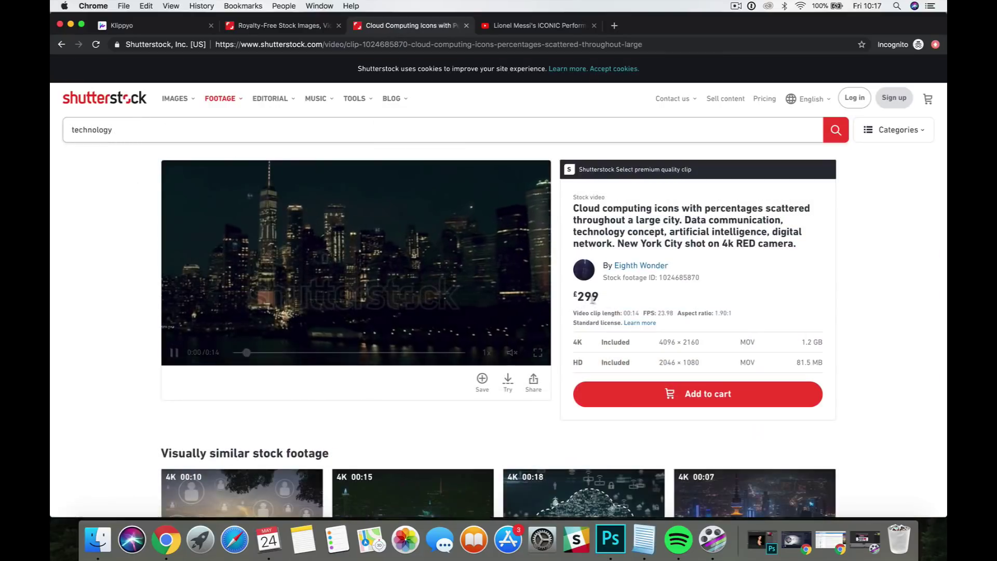
{"action": "left_click_drag", "start_coordinate": [598, 296], "coordinate": [577, 302]}
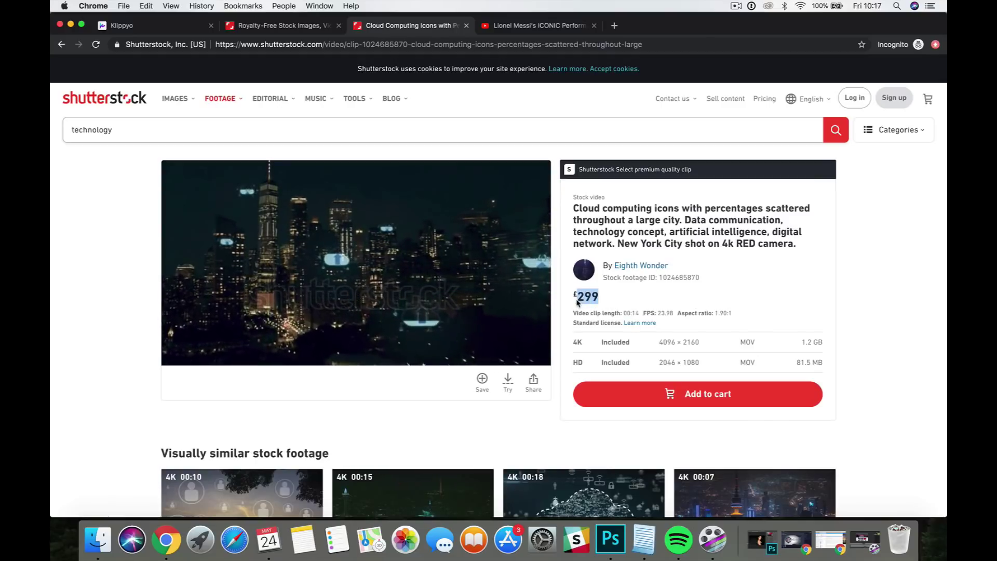
{"action": "left_click", "coordinate": [260, 26]}
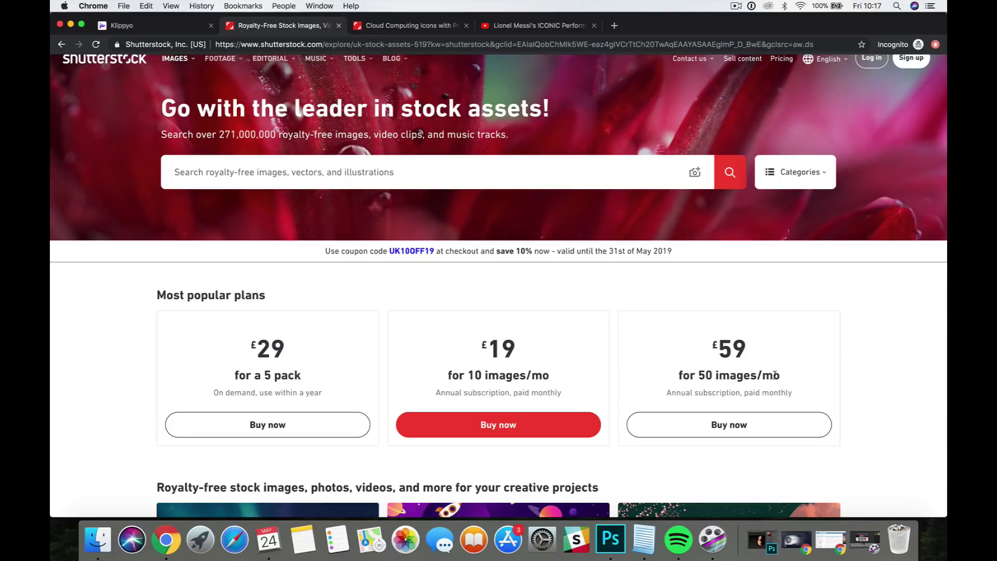
Switch back to the Klippyo project and preview the turtle clip's playback briefly
{"action": "left_click", "coordinate": [182, 25]}
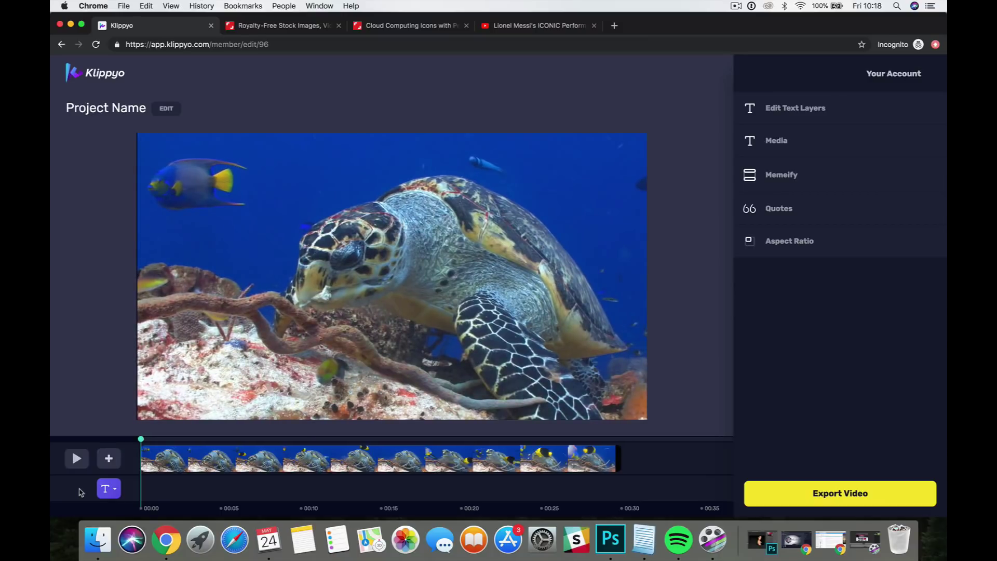
{"action": "left_click", "coordinate": [76, 458]}
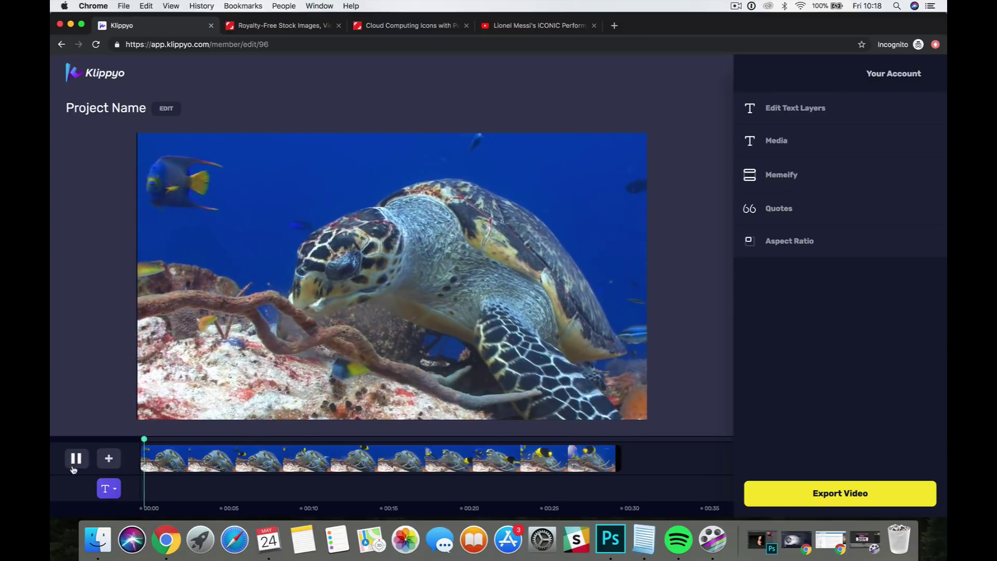
{"action": "left_click", "coordinate": [75, 466]}
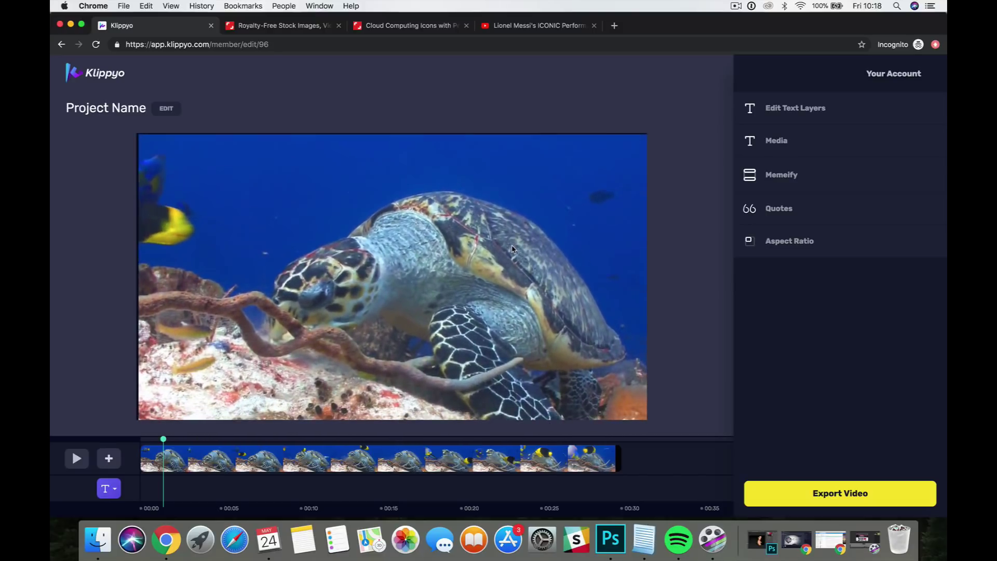
Set the project's aspect ratio to the square Facebook Ad format, 600 x 600, and scale the turtle clip down
{"action": "left_click", "coordinate": [824, 243]}
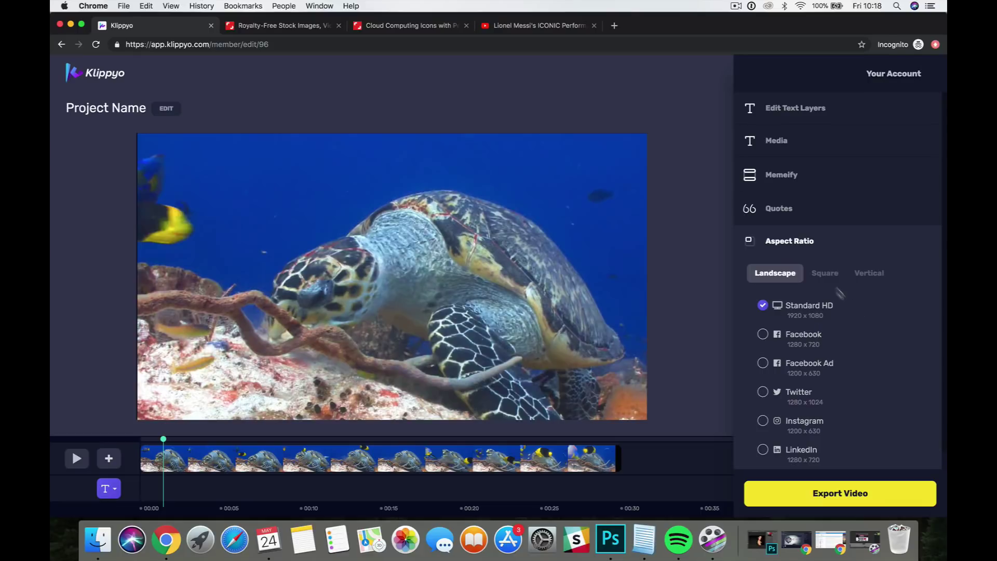
{"action": "left_click", "coordinate": [825, 274]}
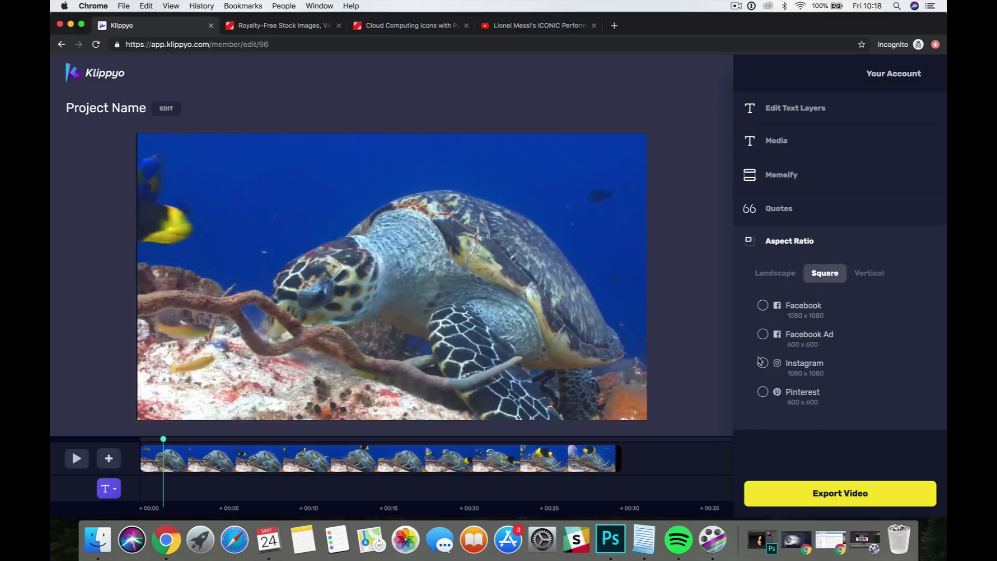
{"action": "left_click", "coordinate": [763, 334]}
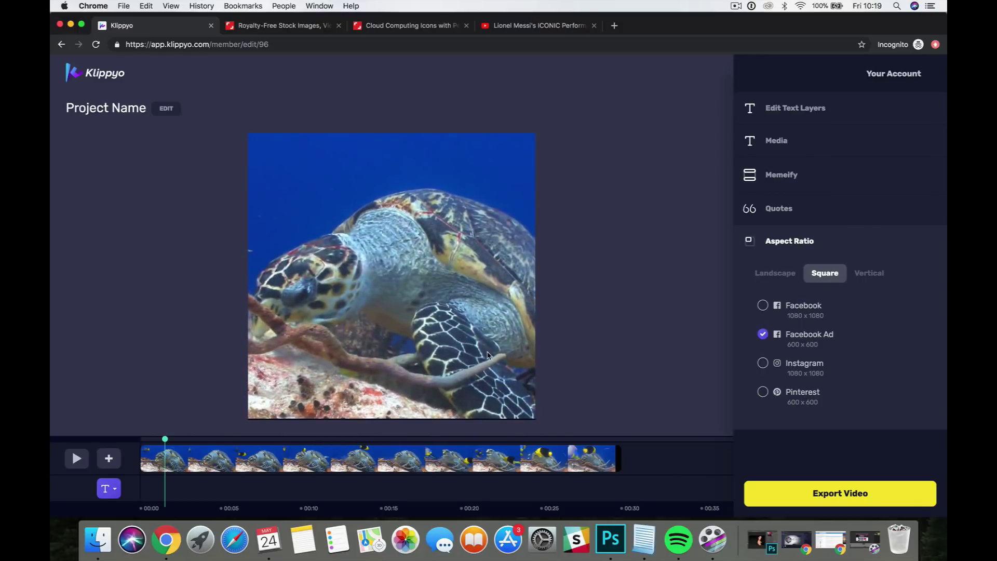
{"action": "left_click", "coordinate": [799, 139]}
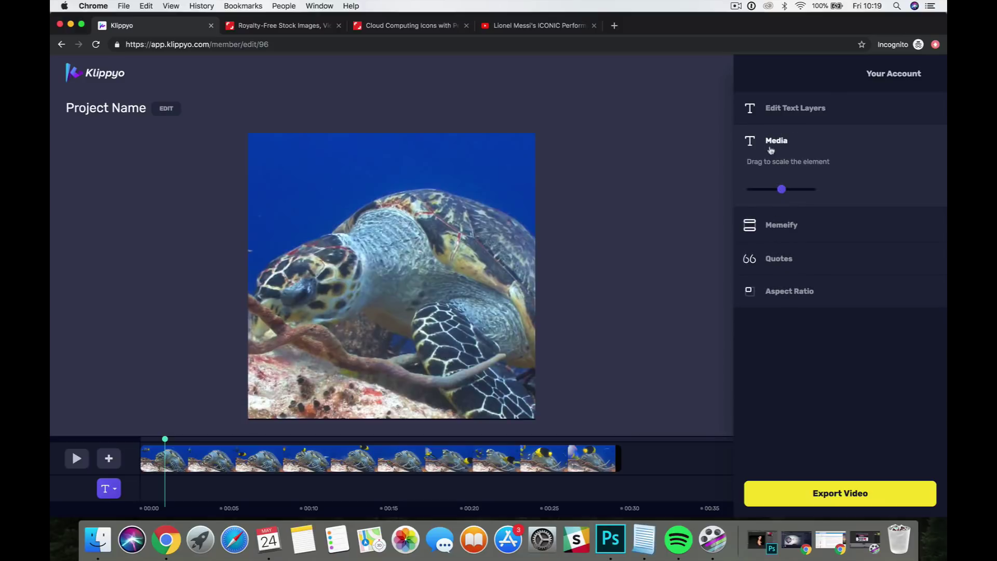
{"action": "left_click_drag", "start_coordinate": [781, 189], "coordinate": [765, 190]}
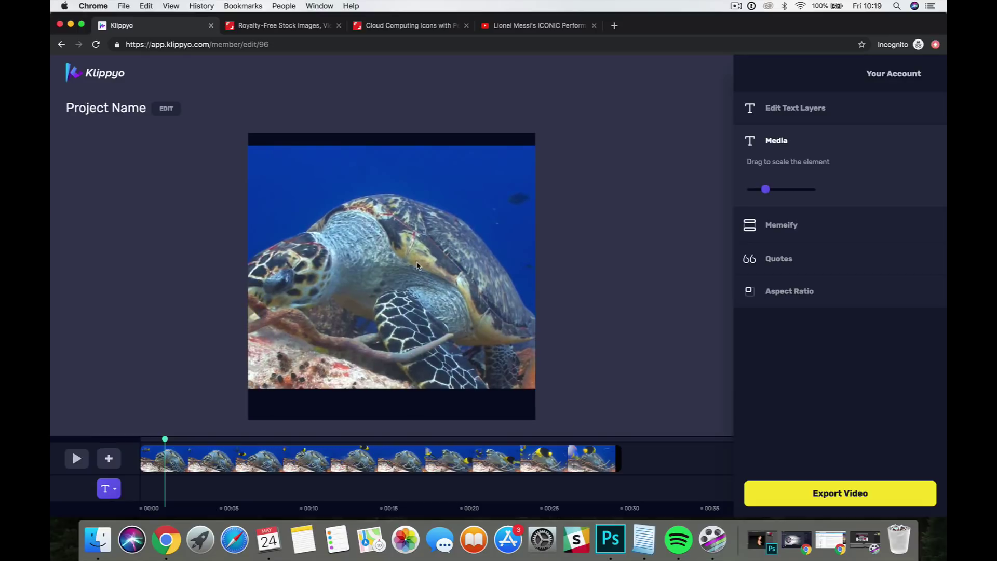
Try the square Facebook format, 1080 x 1080, and set the aspect ratio to landscape Standard HD, 1920 x 1080
{"action": "left_click", "coordinate": [774, 304]}
{"action": "left_click", "coordinate": [763, 307]}
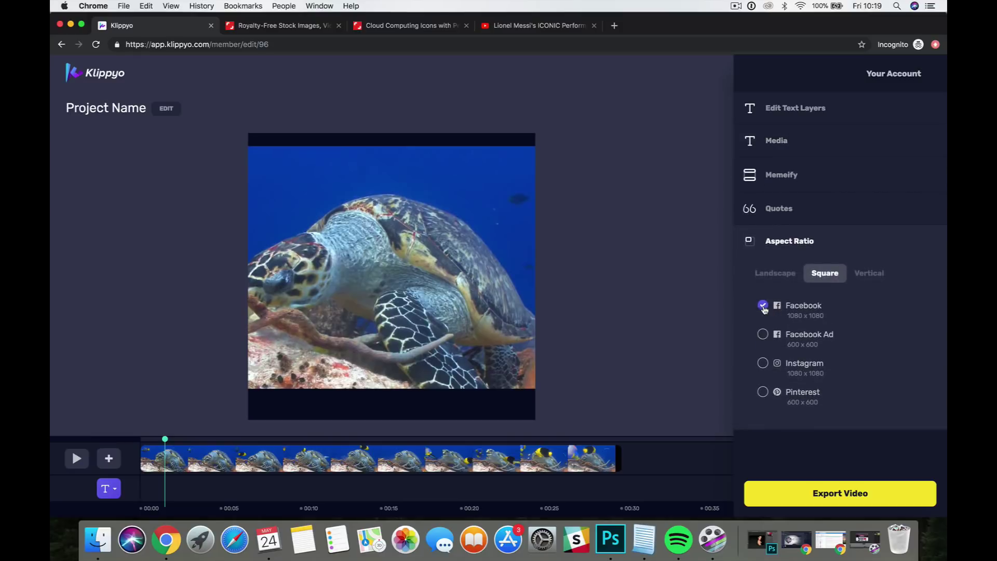
{"action": "left_click", "coordinate": [774, 273]}
{"action": "left_click", "coordinate": [762, 305]}
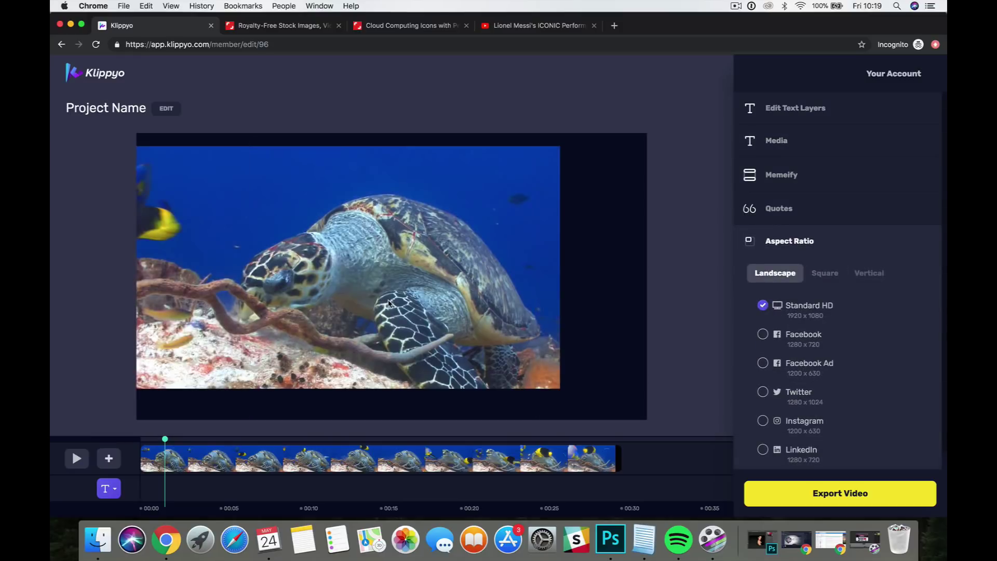
Scale the turtle clip up to fill the landscape frame and preview its playback
{"action": "left_click", "coordinate": [779, 145]}
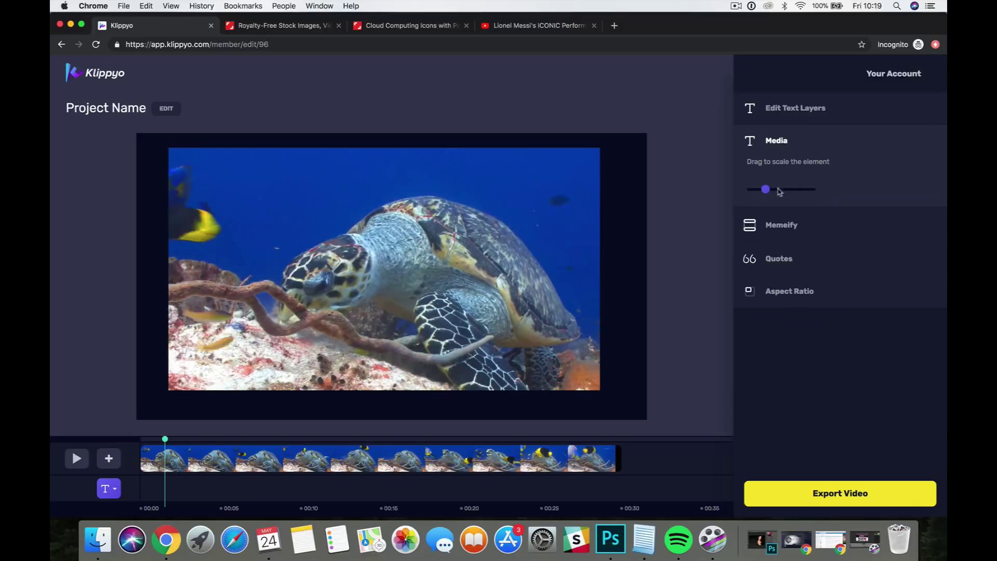
{"action": "left_click", "coordinate": [776, 193]}
{"action": "left_click_drag", "start_coordinate": [777, 192], "coordinate": [785, 193]}
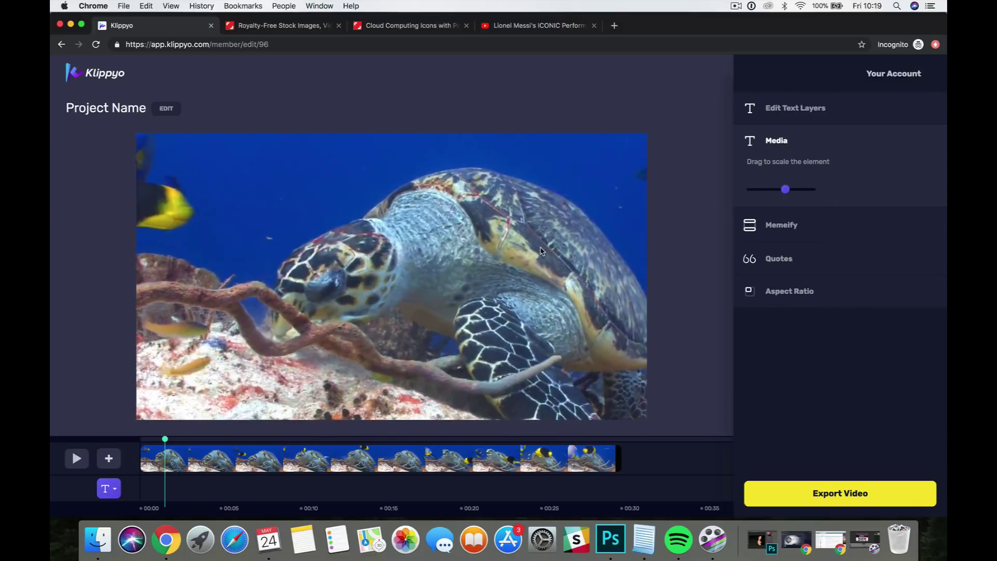
{"action": "left_click", "coordinate": [67, 464]}
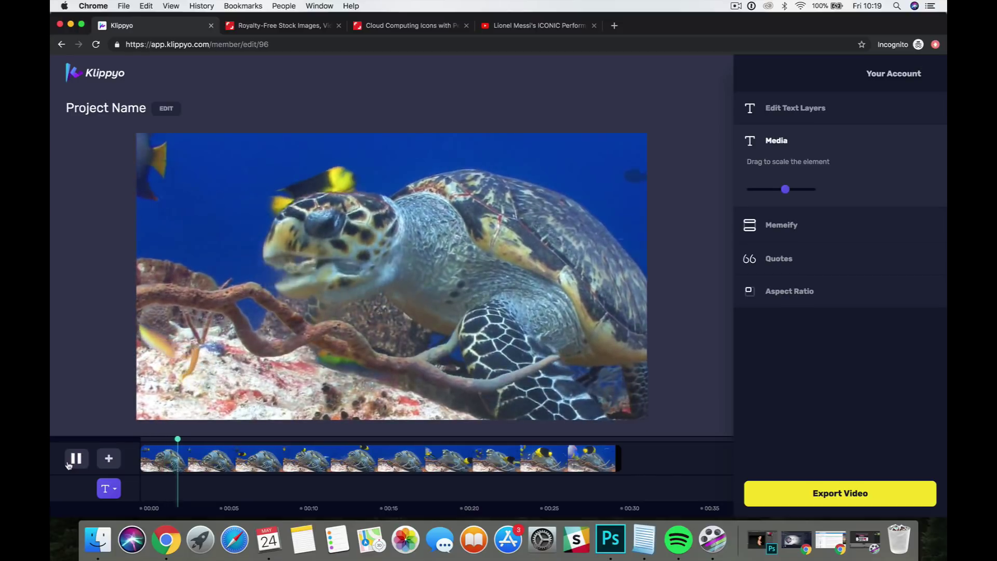
{"action": "left_click", "coordinate": [74, 458]}
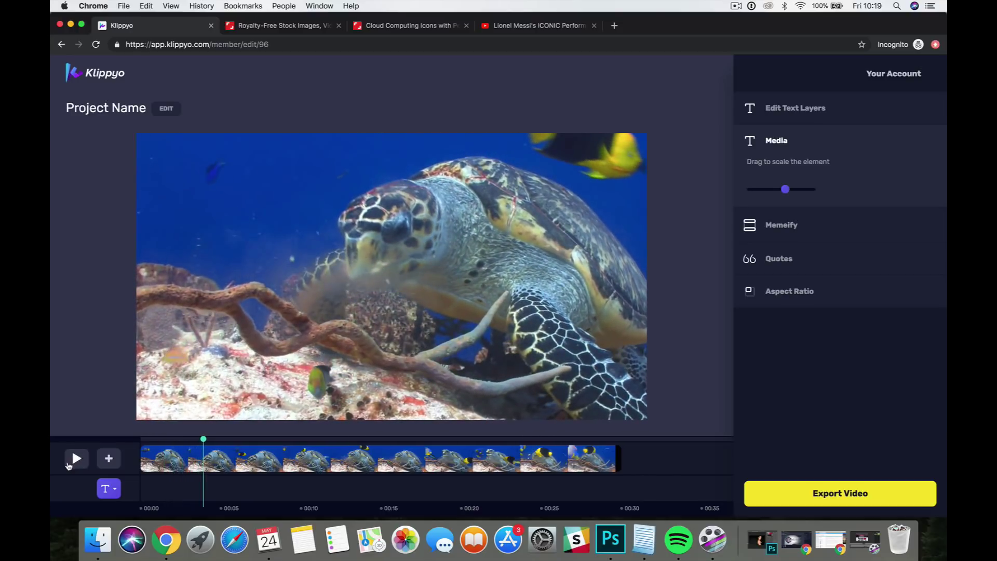
Set up a top-only meme bar for the video with the text "Watch This Video"
{"action": "left_click", "coordinate": [770, 227]}
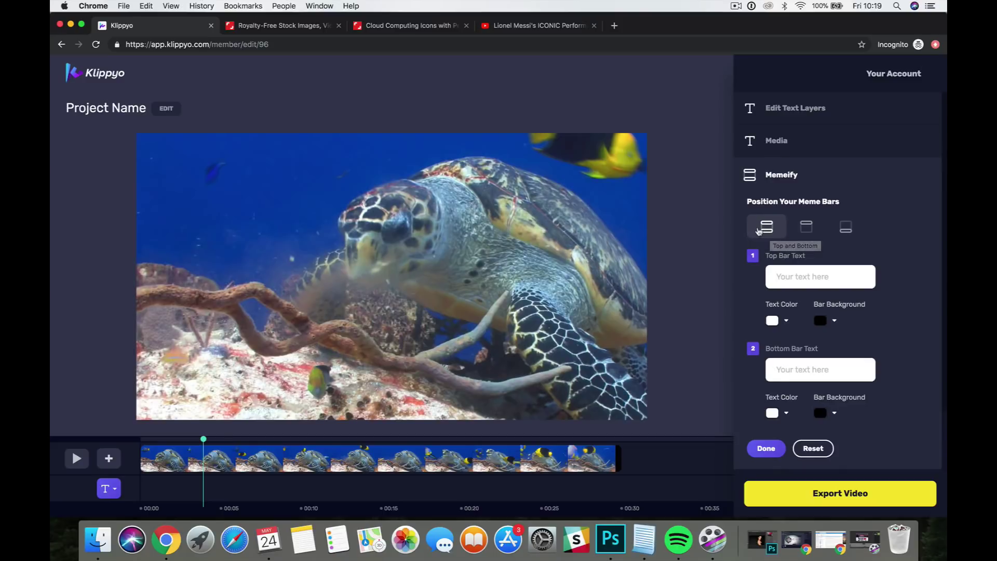
{"action": "left_click", "coordinate": [806, 226]}
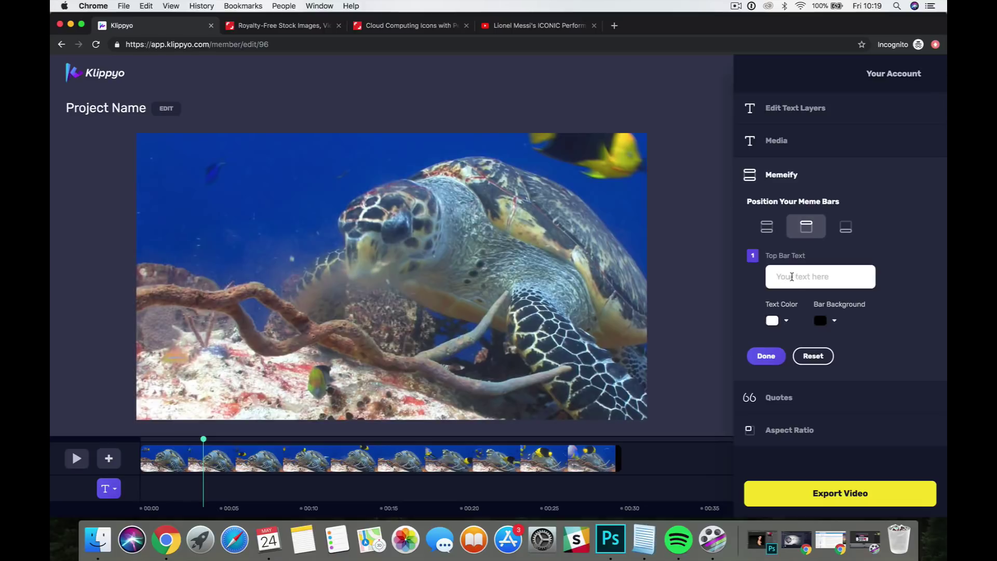
{"action": "left_click", "coordinate": [798, 279]}
{"action": "type", "text": "Watch Thio"}
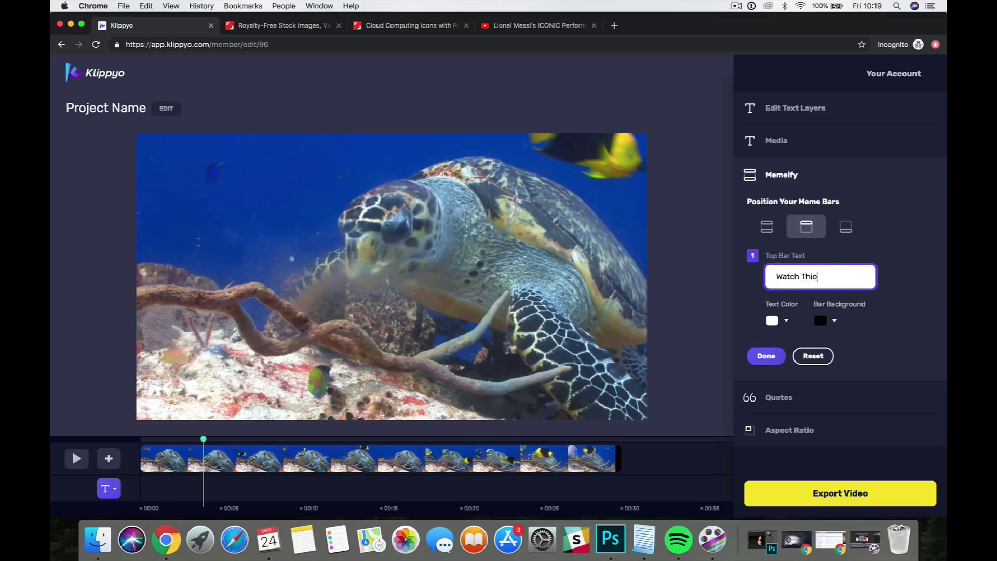
{"action": "key", "text": "BackSpace"}
{"action": "type", "text": "s Video"}
Set the top meme bar's text color to yellow and apply the bar to the video
{"action": "left_click", "coordinate": [779, 317]}
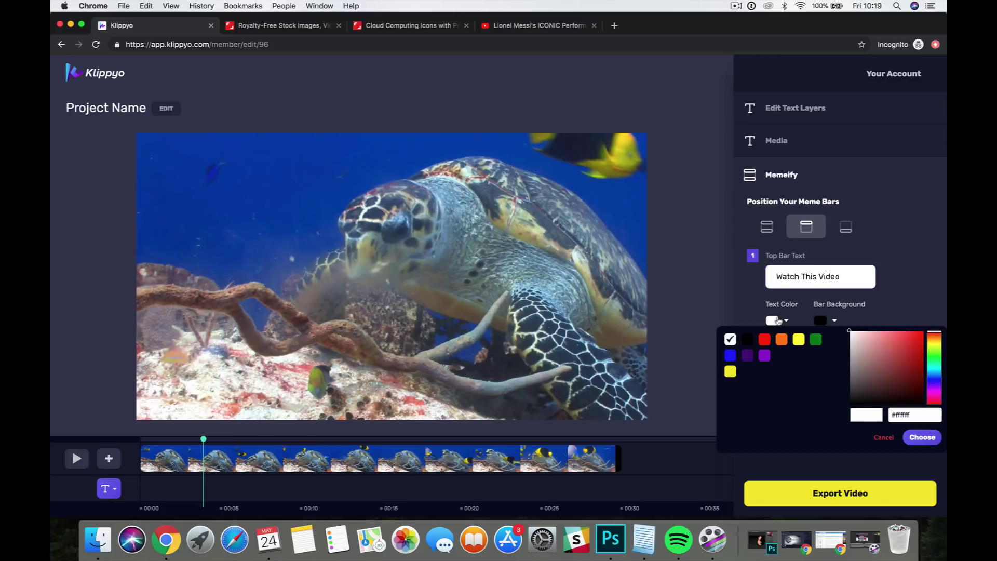
{"action": "left_click", "coordinate": [798, 339]}
{"action": "left_click", "coordinate": [922, 437]}
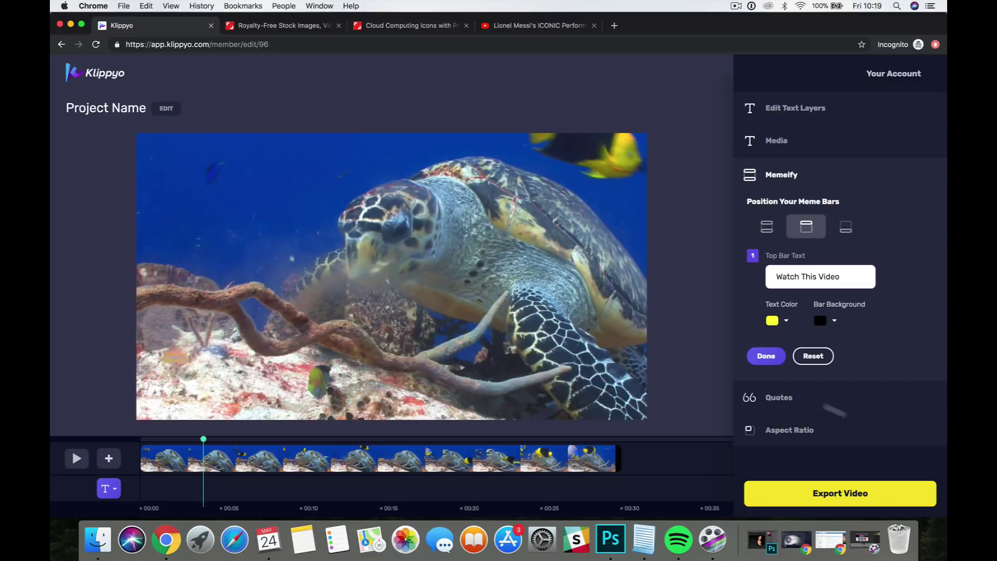
{"action": "left_click", "coordinate": [765, 356]}
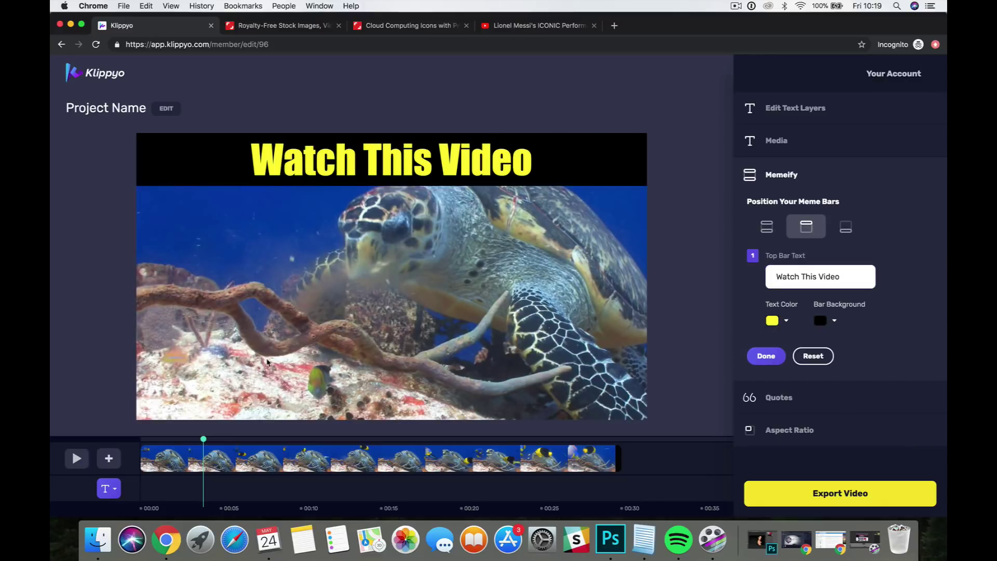
Try the top-and-bottom and bottom-only meme bar positions, and return to the top-only bar
{"action": "left_click", "coordinate": [769, 233]}
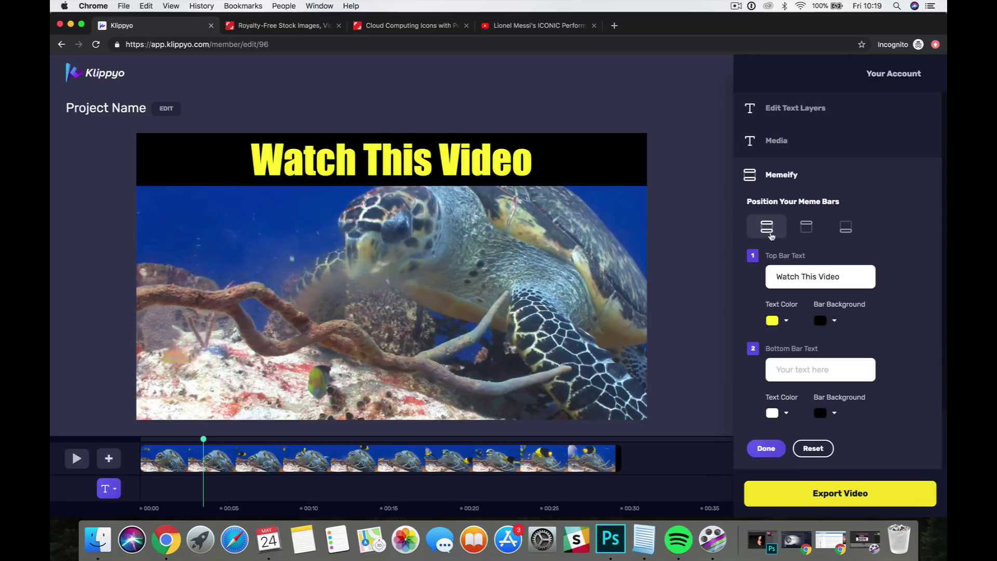
{"action": "left_click", "coordinate": [807, 232]}
{"action": "left_click", "coordinate": [845, 227]}
{"action": "left_click", "coordinate": [799, 227]}
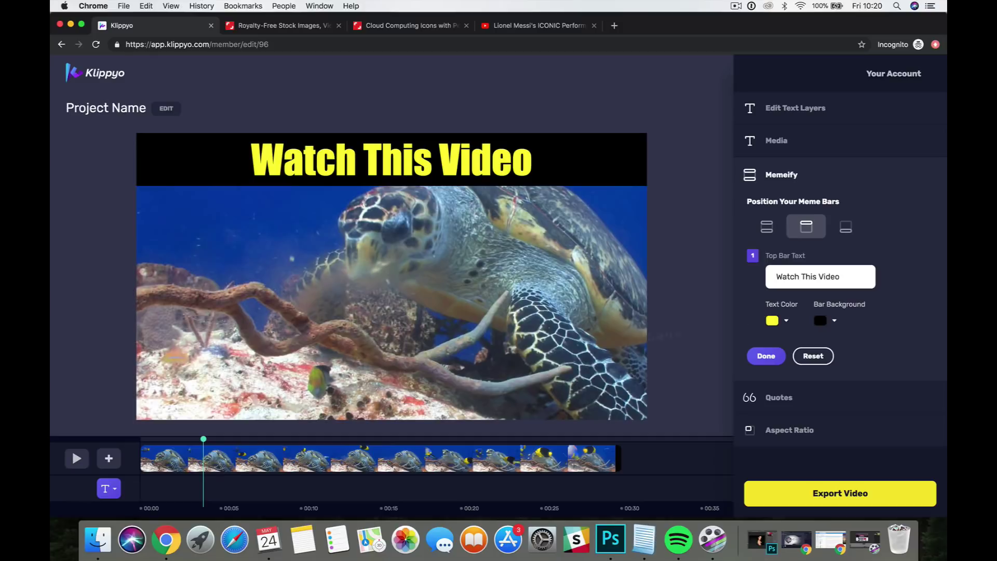
{"action": "left_click", "coordinate": [770, 176]}
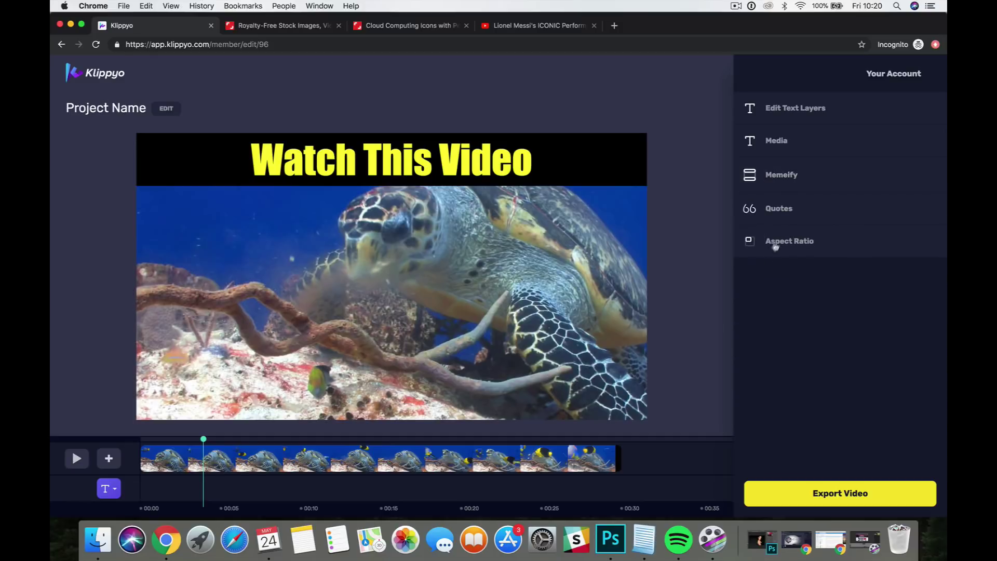
Examine the available quote categories and sample quote, and view the aspect ratio presets
{"action": "left_click", "coordinate": [782, 210]}
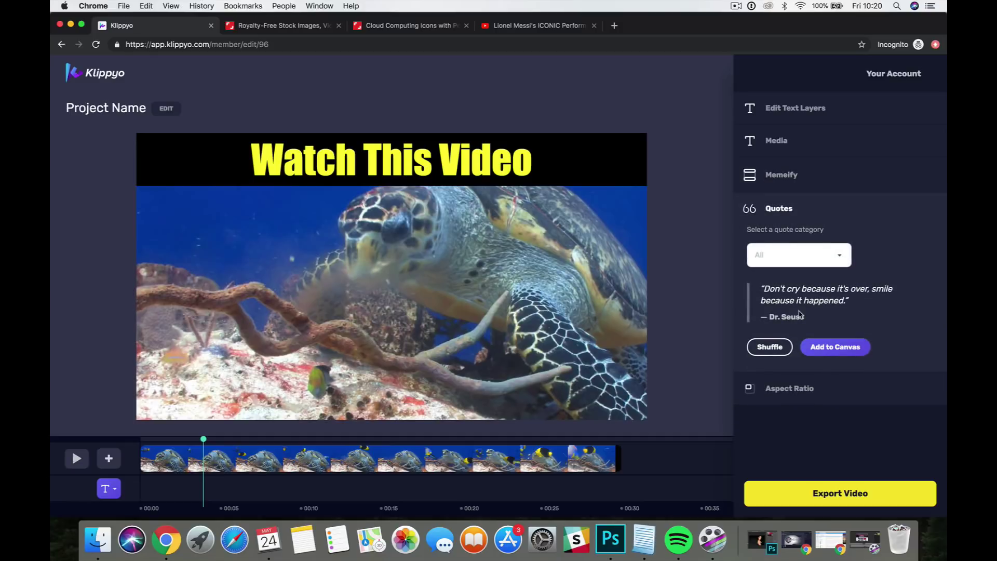
{"action": "left_click", "coordinate": [820, 263]}
{"action": "scroll", "coordinate": [803, 303], "scroll_direction": "down", "scroll_amount": 2}
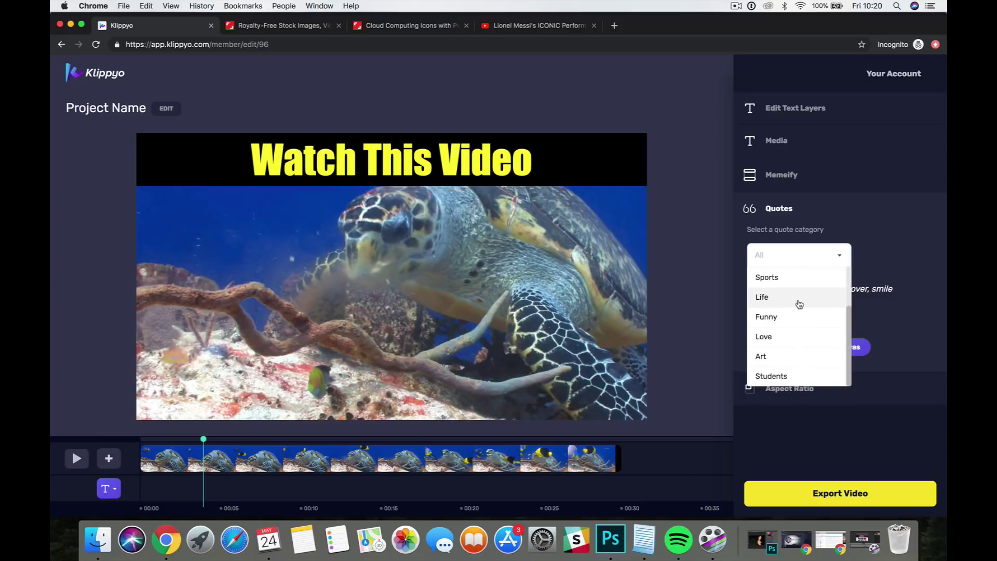
{"action": "scroll", "coordinate": [810, 296], "scroll_direction": "up", "scroll_amount": 2}
{"action": "left_click", "coordinate": [887, 220]}
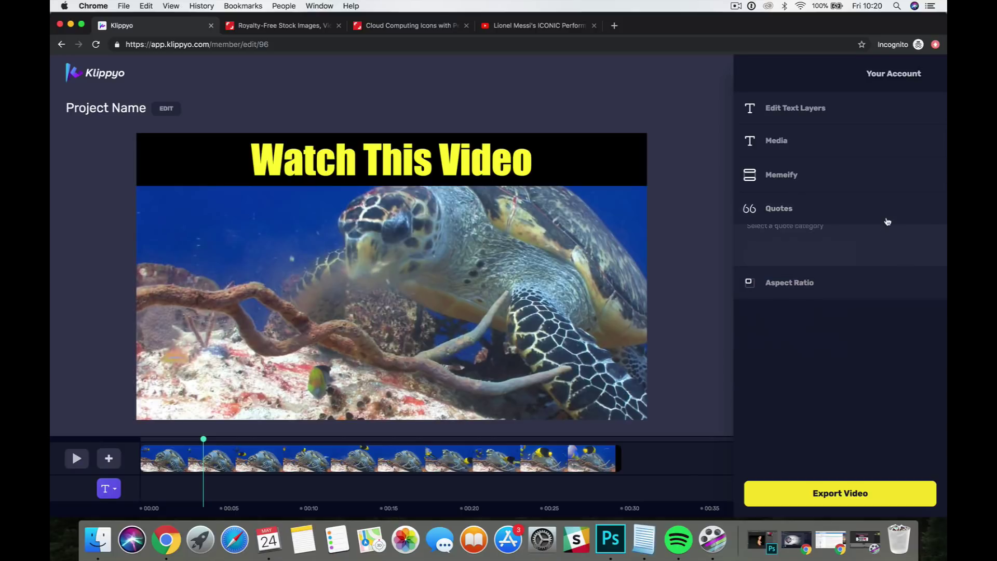
{"action": "left_click", "coordinate": [774, 210]}
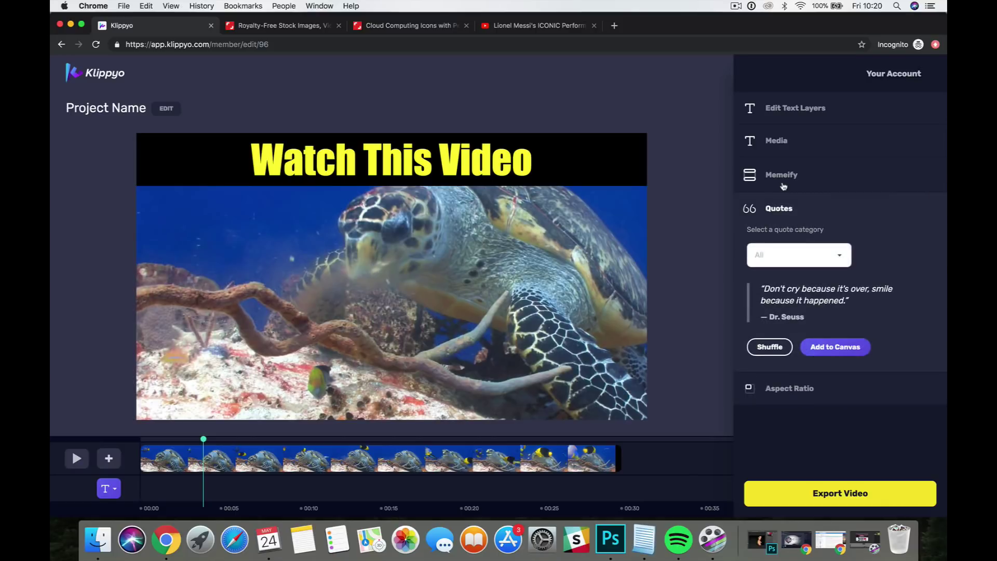
{"action": "left_click", "coordinate": [789, 394]}
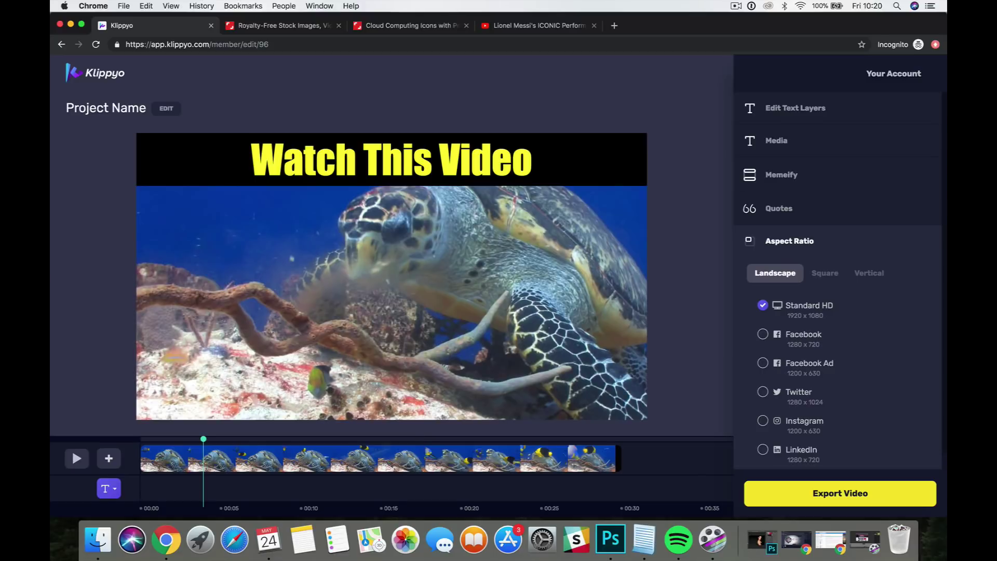
Search the Shutterstock videos for "turtle" and add the 20-second clip of a turtle over the reef to the timeline
{"action": "left_click", "coordinate": [112, 466]}
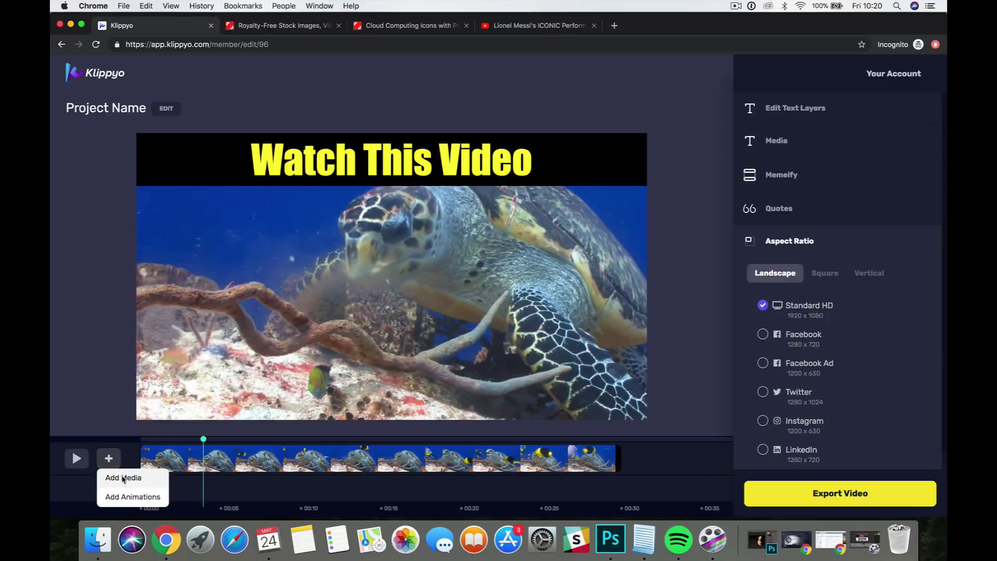
{"action": "left_click", "coordinate": [120, 477]}
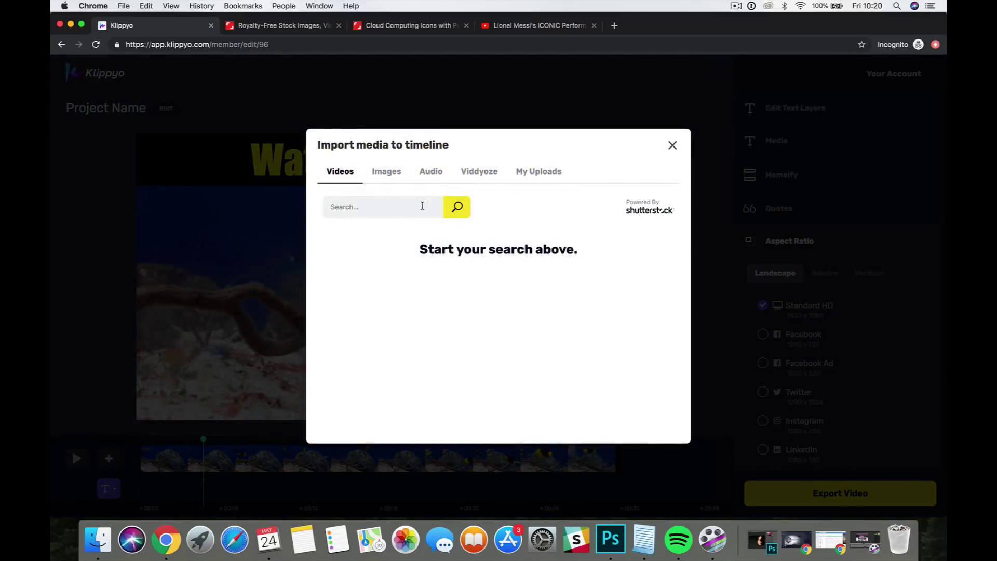
{"action": "type", "text": "turtle"}
{"action": "key", "text": "Return"}
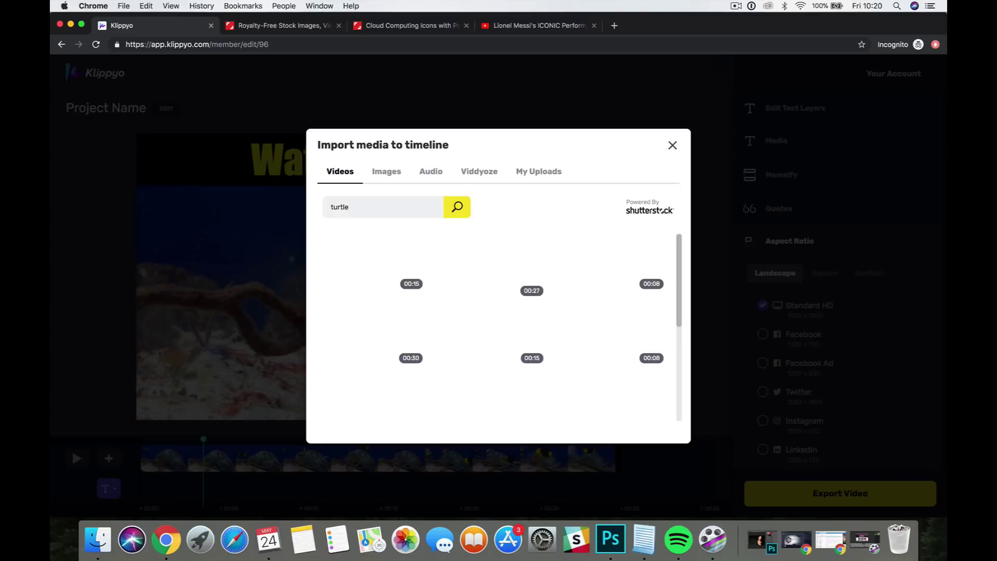
{"action": "scroll", "coordinate": [516, 323], "scroll_direction": "down", "scroll_amount": 5}
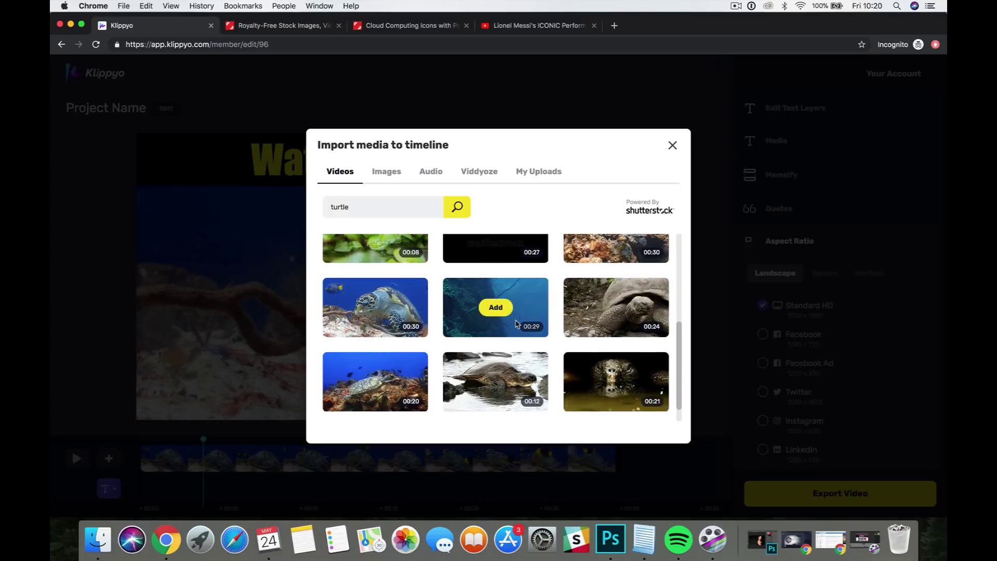
{"action": "scroll", "coordinate": [451, 361], "scroll_direction": "down", "scroll_amount": 2}
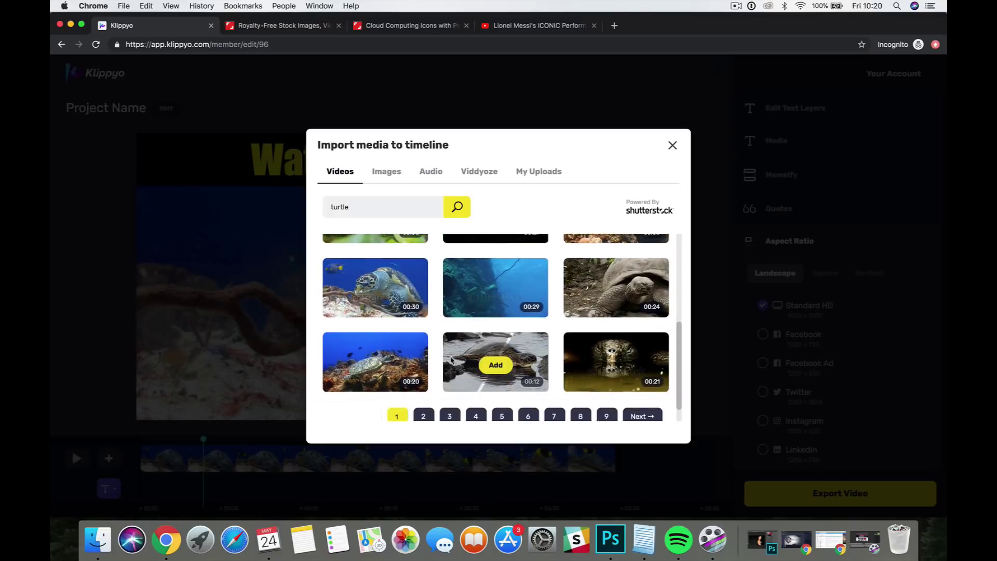
{"action": "left_click", "coordinate": [381, 364]}
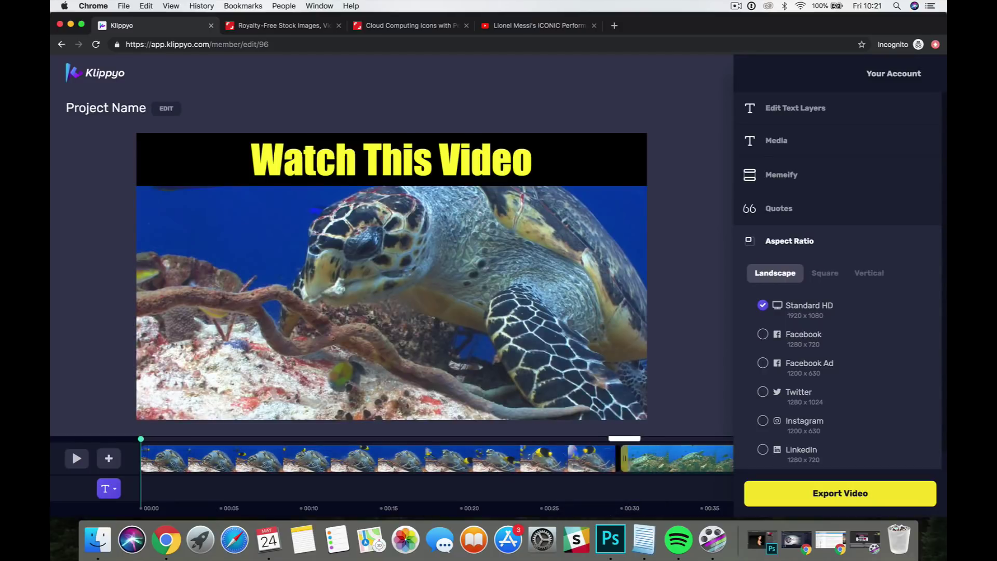
Trim the first turtle clip to about 6 seconds and the second to about 13 seconds, placing them back to back on the timeline
{"action": "scroll", "coordinate": [617, 489], "scroll_direction": "right", "scroll_amount": 10}
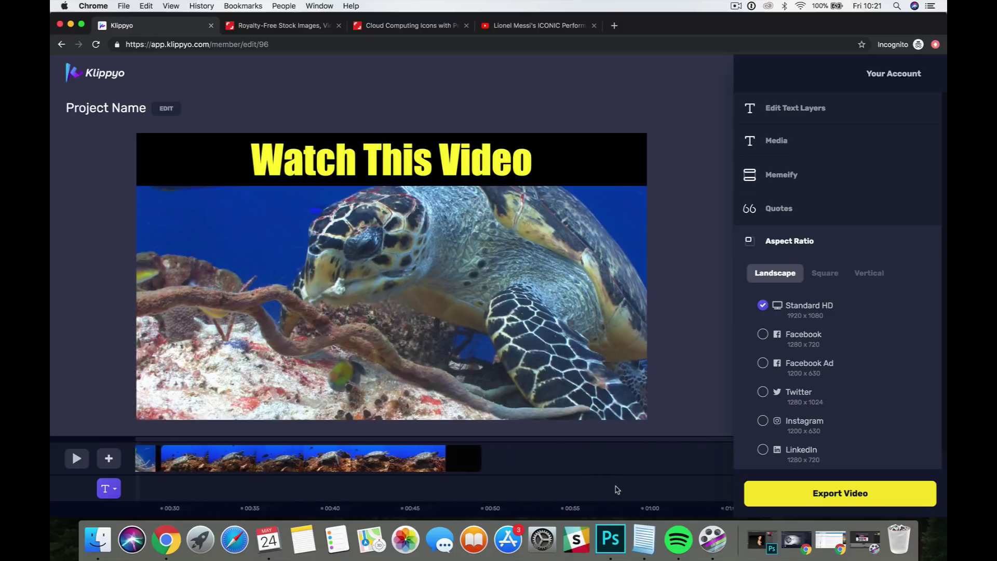
{"action": "scroll", "coordinate": [617, 489], "scroll_direction": "left", "scroll_amount": 10}
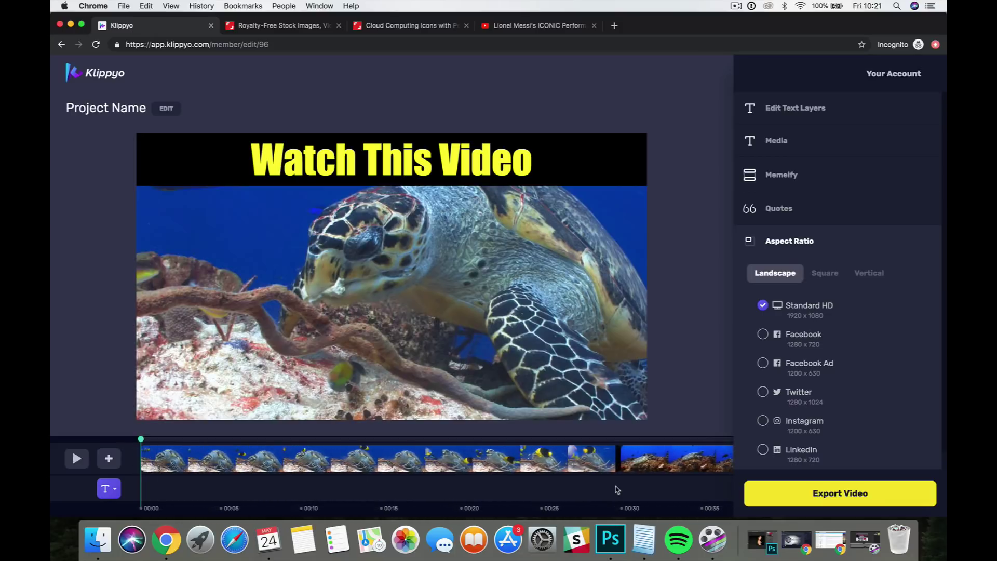
{"action": "left_click", "coordinate": [616, 463]}
{"action": "left_click_drag", "start_coordinate": [615, 462], "coordinate": [285, 460]}
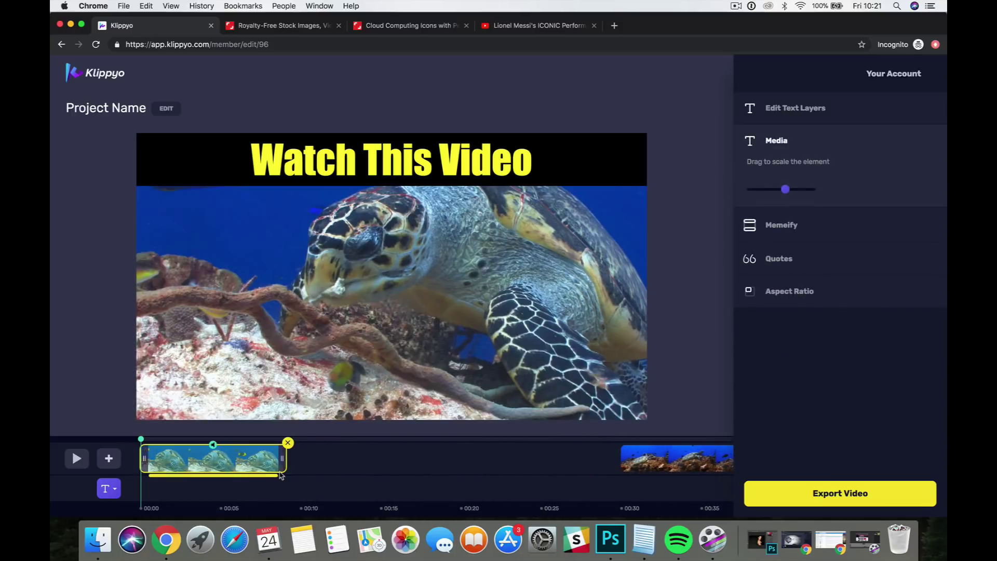
{"action": "scroll", "coordinate": [311, 478], "scroll_direction": "left", "scroll_amount": 3}
{"action": "left_click_drag", "start_coordinate": [671, 459], "coordinate": [254, 459]}
{"action": "left_click", "coordinate": [283, 459]}
{"action": "left_click_drag", "start_coordinate": [565, 457], "coordinate": [452, 462]}
Play the video from its start to preview the cut between the two turtle clips
{"action": "left_click", "coordinate": [313, 439]}
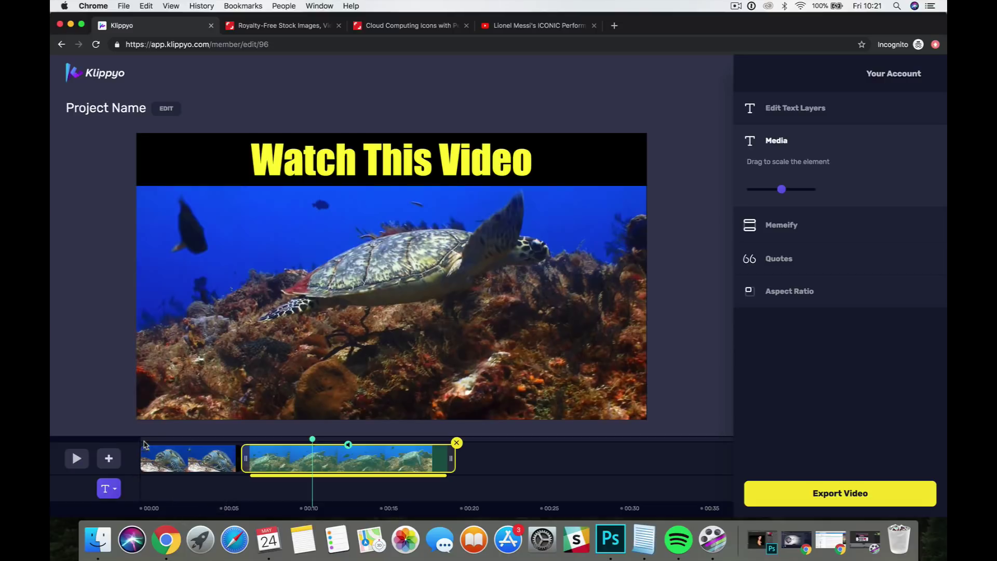
{"action": "left_click", "coordinate": [146, 444]}
{"action": "left_click", "coordinate": [86, 456]}
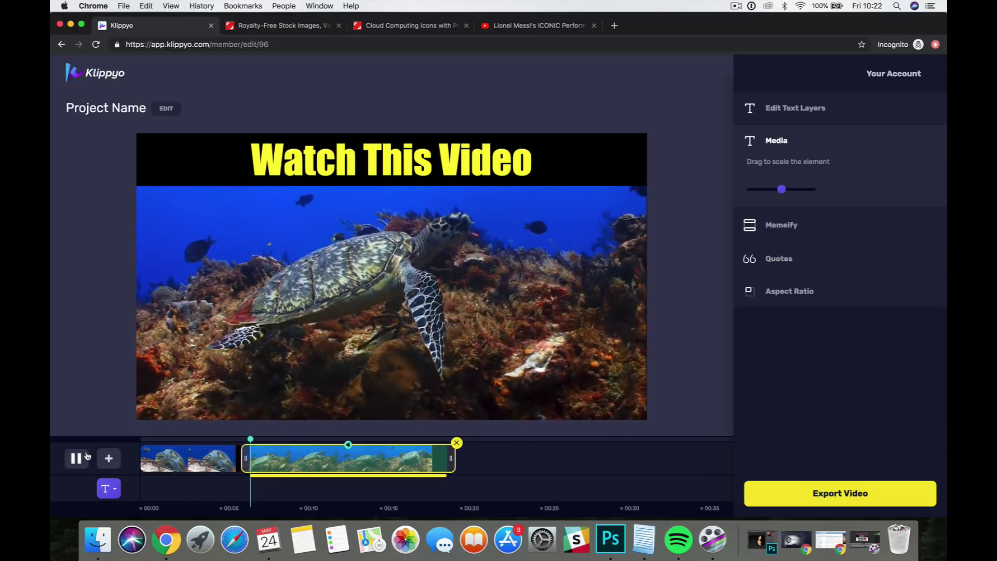
{"action": "left_click", "coordinate": [86, 456]}
Search the Viddyoze media for "newtemplate" and add that 10-second template after the turtle clips
{"action": "left_click", "coordinate": [109, 458]}
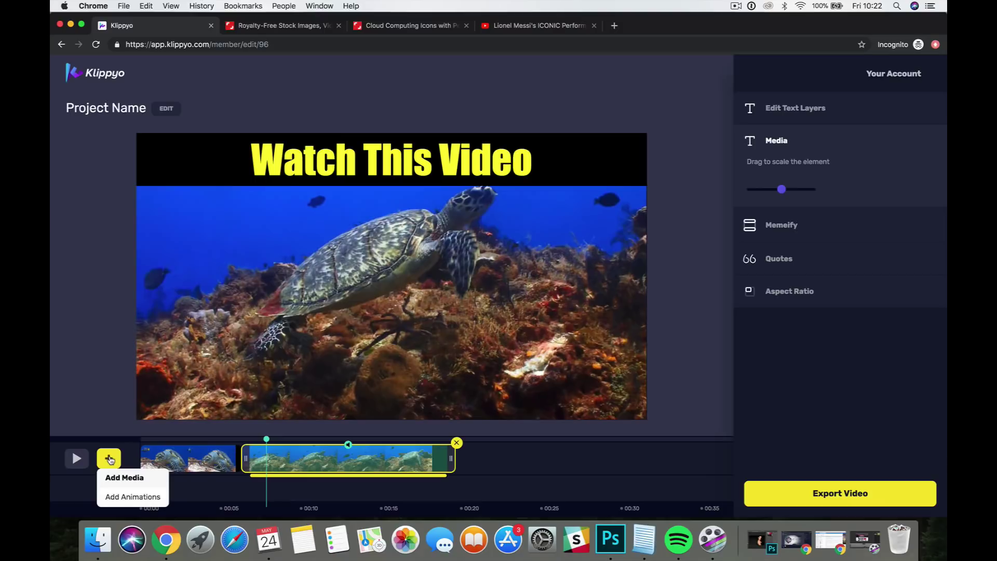
{"action": "left_click", "coordinate": [132, 483]}
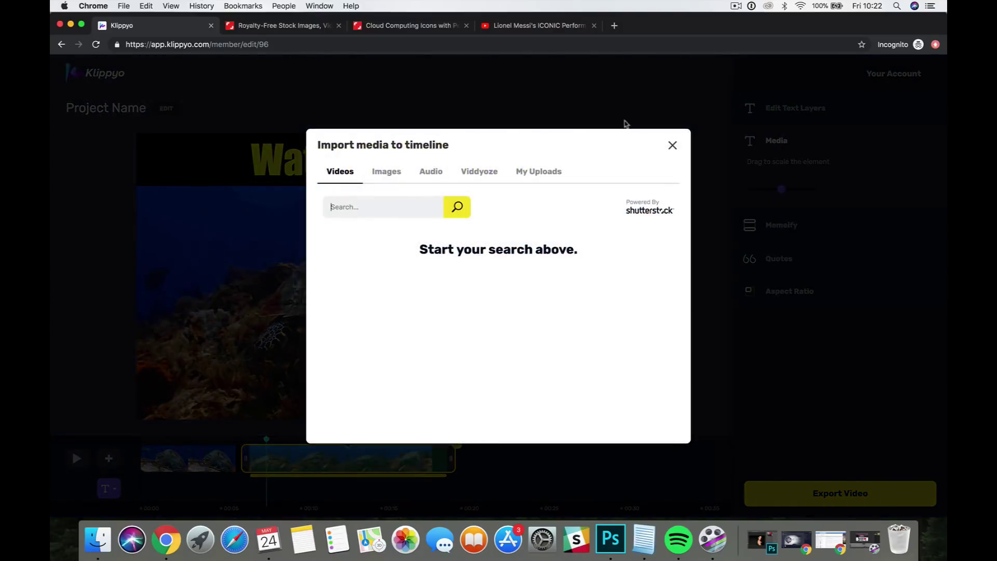
{"action": "left_click", "coordinate": [484, 175]}
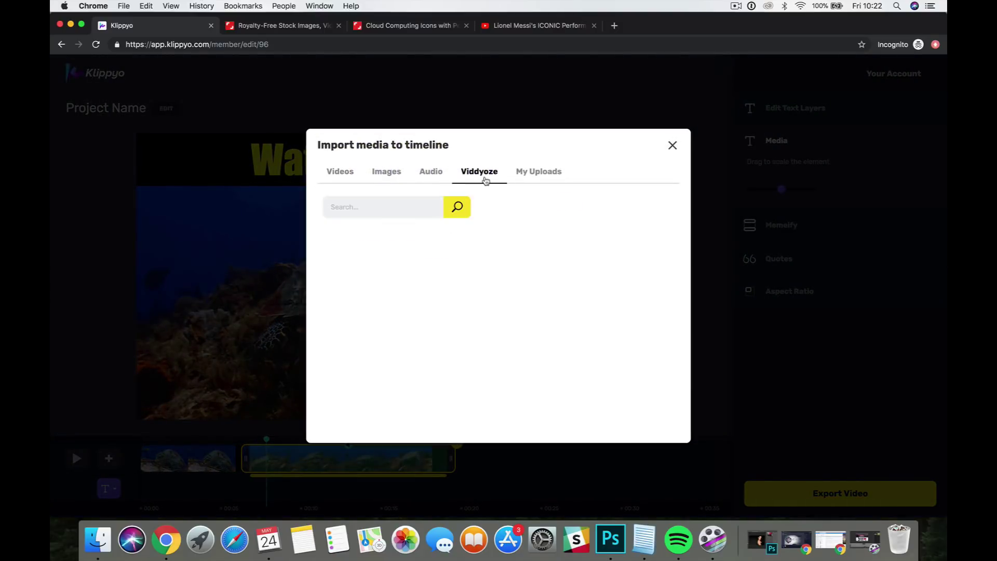
{"action": "left_click", "coordinate": [384, 209]}
{"action": "key", "text": "Return"}
{"action": "type", "text": "new"}
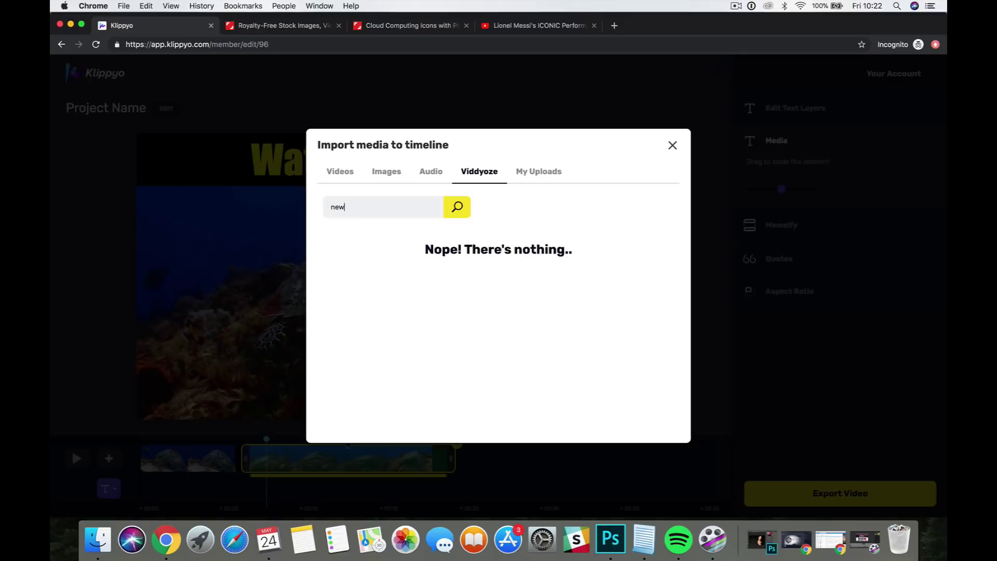
{"action": "type", "text": "templates"}
{"action": "key", "text": "BackSpace"}
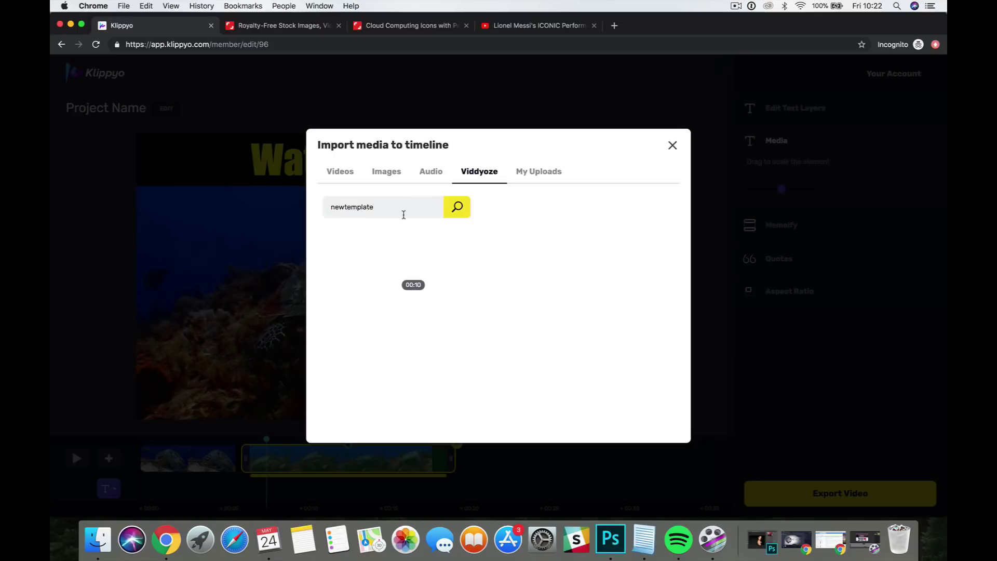
{"action": "left_click", "coordinate": [375, 271]}
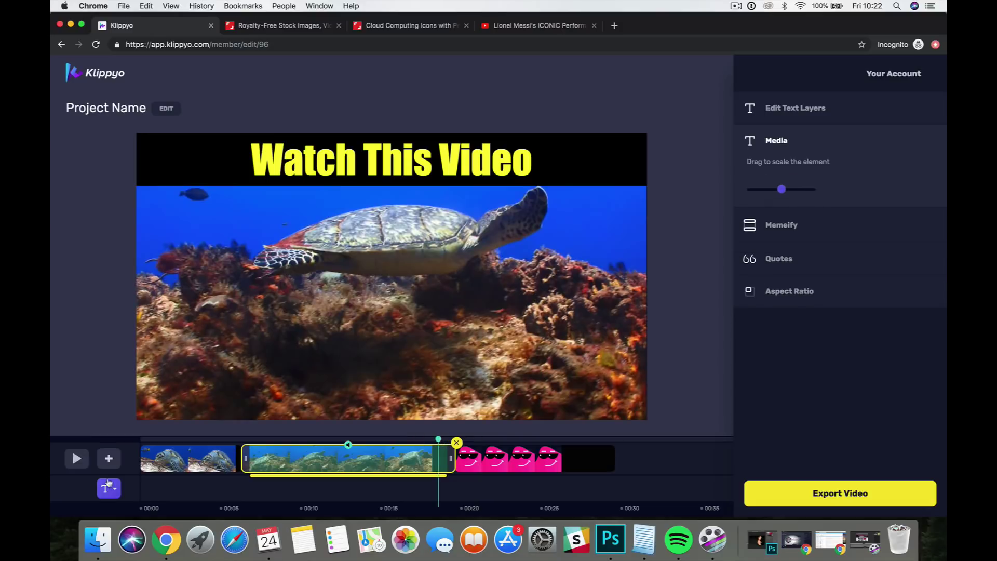
Preview the transition from the second turtle clip into the Viddyoze template and inspect the template clip on the timeline
{"action": "left_click", "coordinate": [76, 458]}
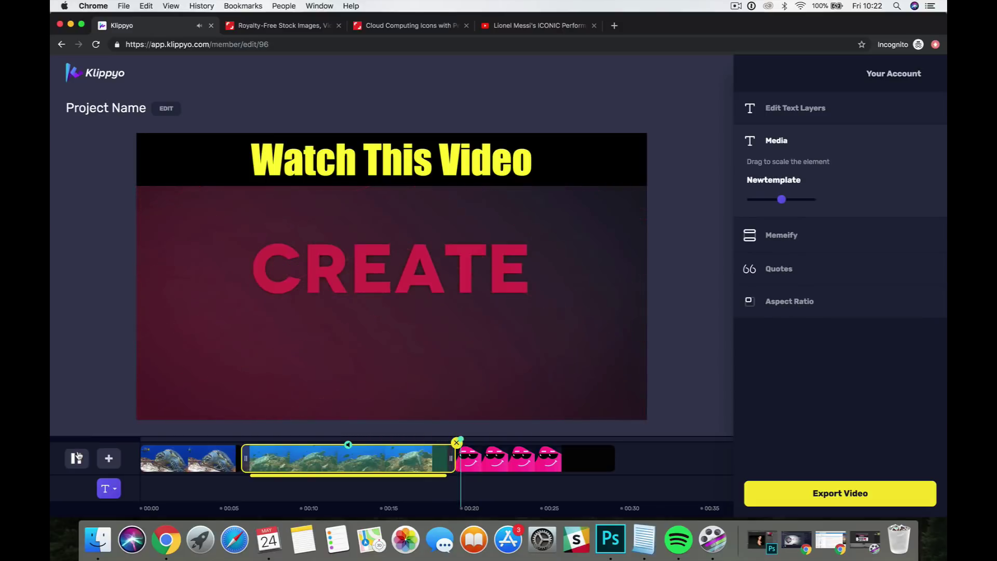
{"action": "left_click", "coordinate": [77, 457]}
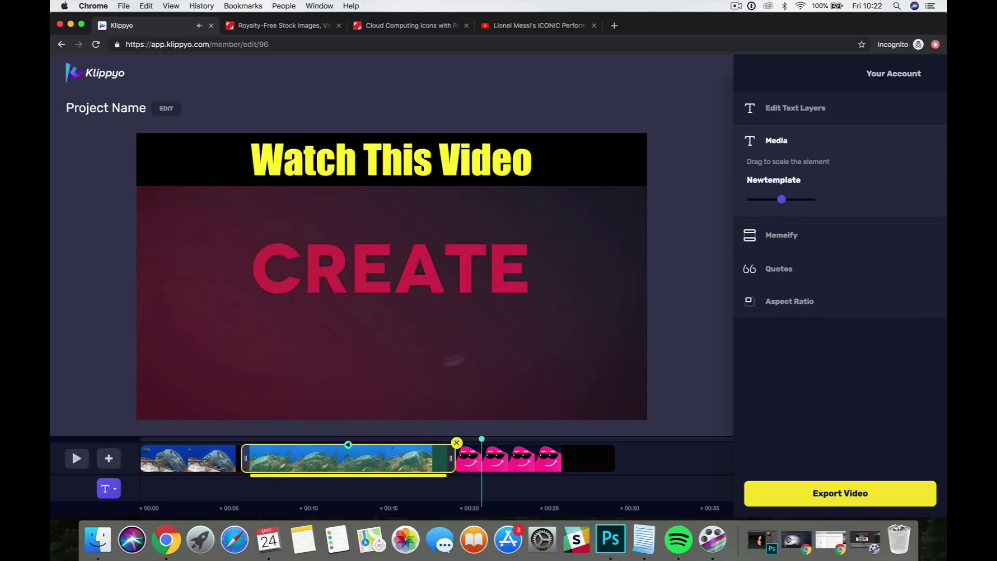
{"action": "left_click", "coordinate": [527, 462]}
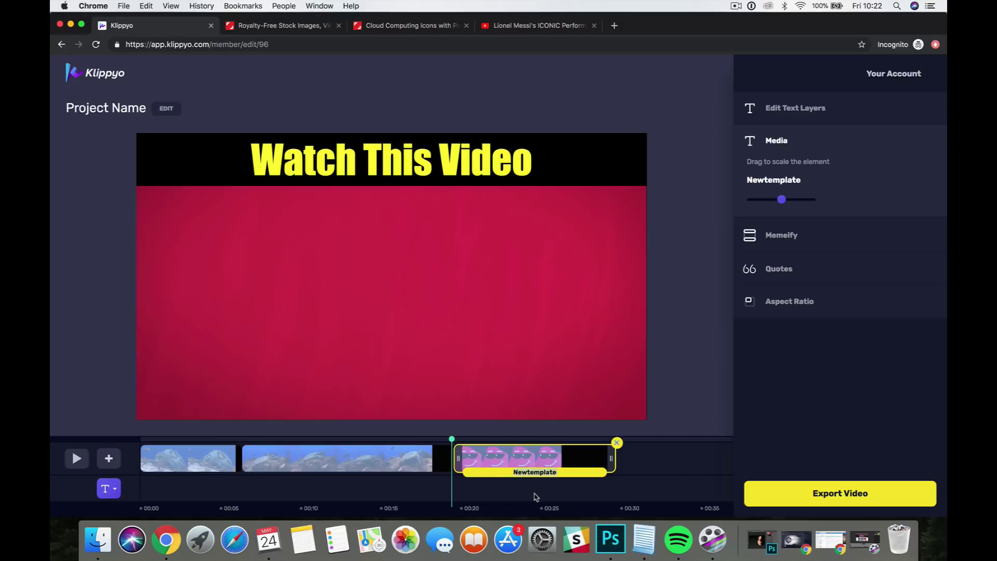
{"action": "left_click", "coordinate": [363, 493]}
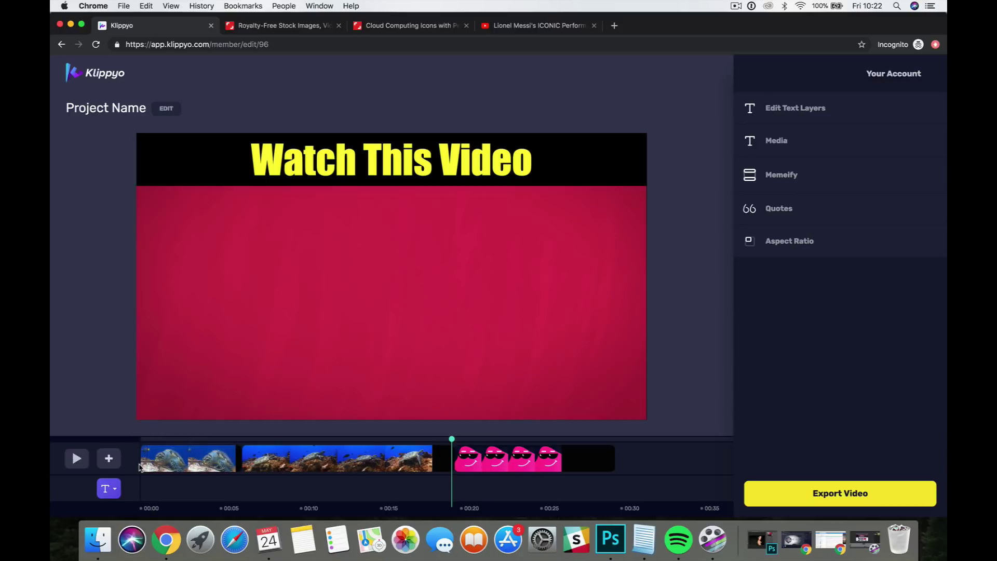
Add the Fall & Reveal text animation and place it over the second turtle clip, starting at about 8 seconds
{"action": "left_click", "coordinate": [115, 459]}
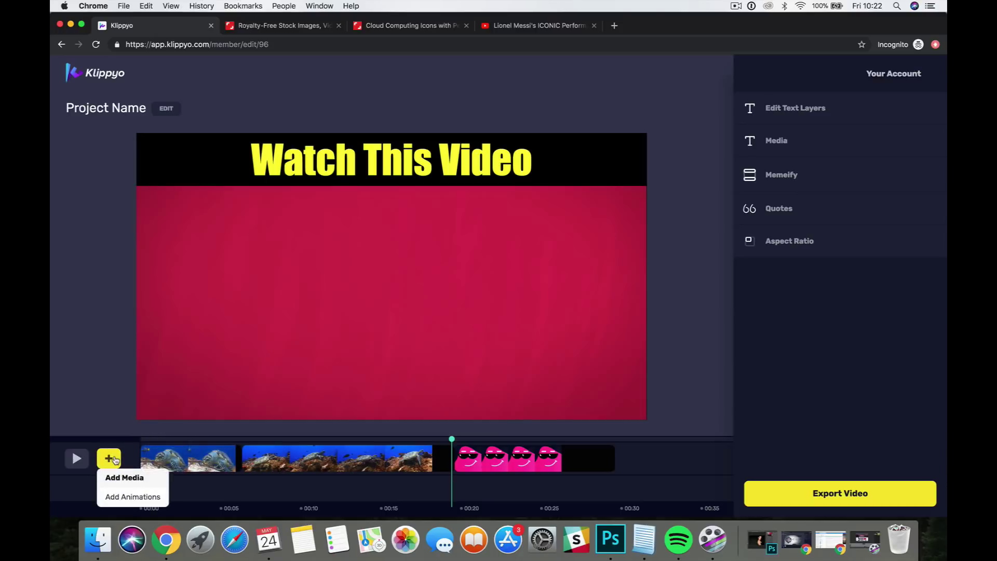
{"action": "left_click", "coordinate": [132, 497]}
{"action": "scroll", "coordinate": [549, 293], "scroll_direction": "down", "scroll_amount": 5}
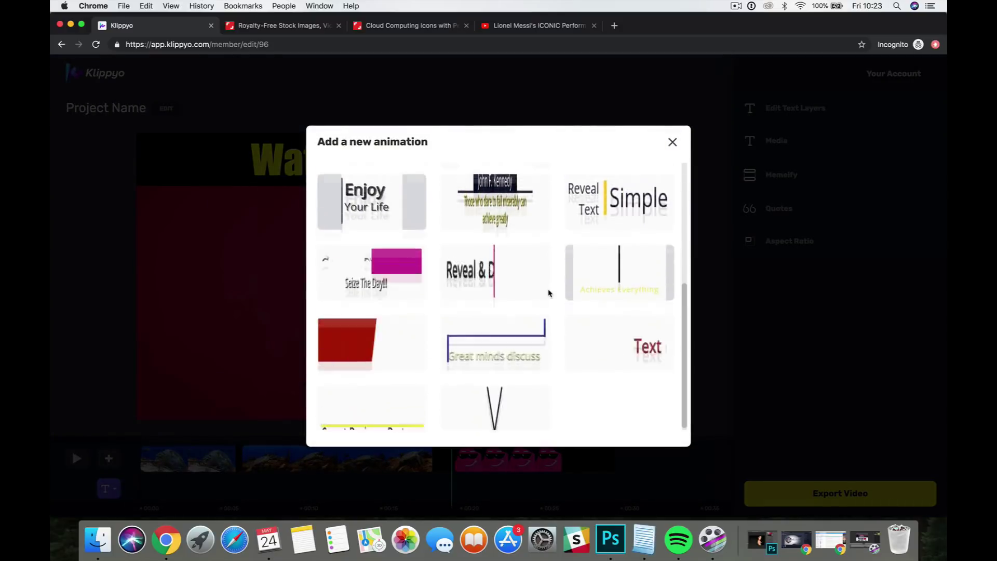
{"action": "scroll", "coordinate": [548, 293], "scroll_direction": "up", "scroll_amount": 3}
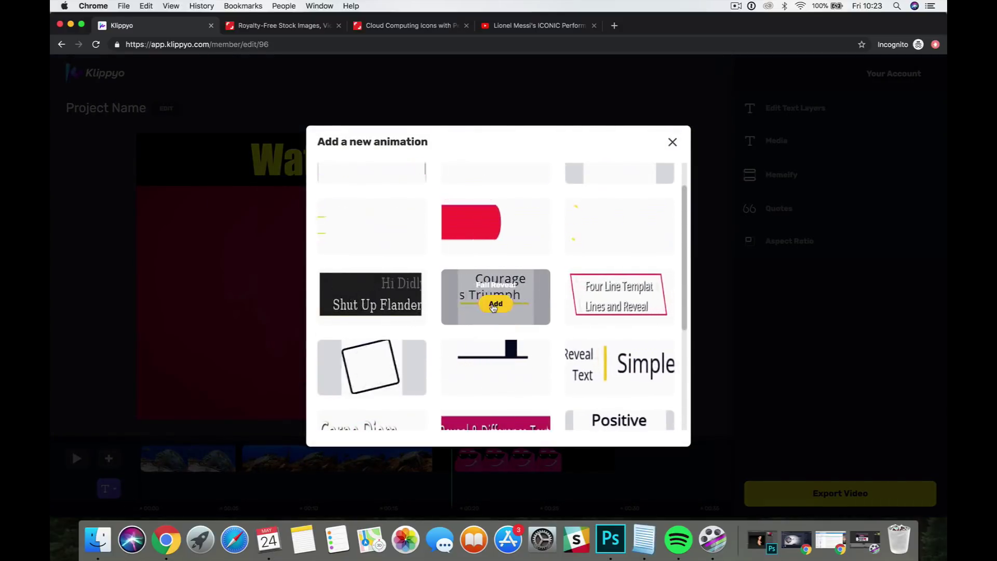
{"action": "left_click", "coordinate": [496, 304]}
{"action": "left_click_drag", "start_coordinate": [189, 495], "coordinate": [324, 495]}
{"action": "left_click", "coordinate": [324, 491]}
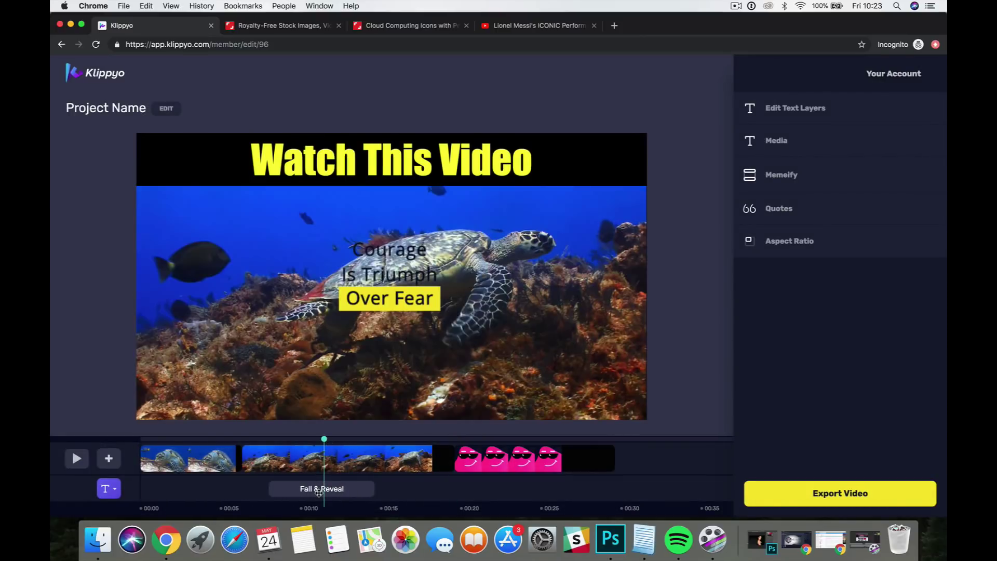
Set the Fall & Reveal animation's first text layer to "Turtles Are Cool" and its second to "This Is A Great Video"
{"action": "left_click", "coordinate": [319, 493]}
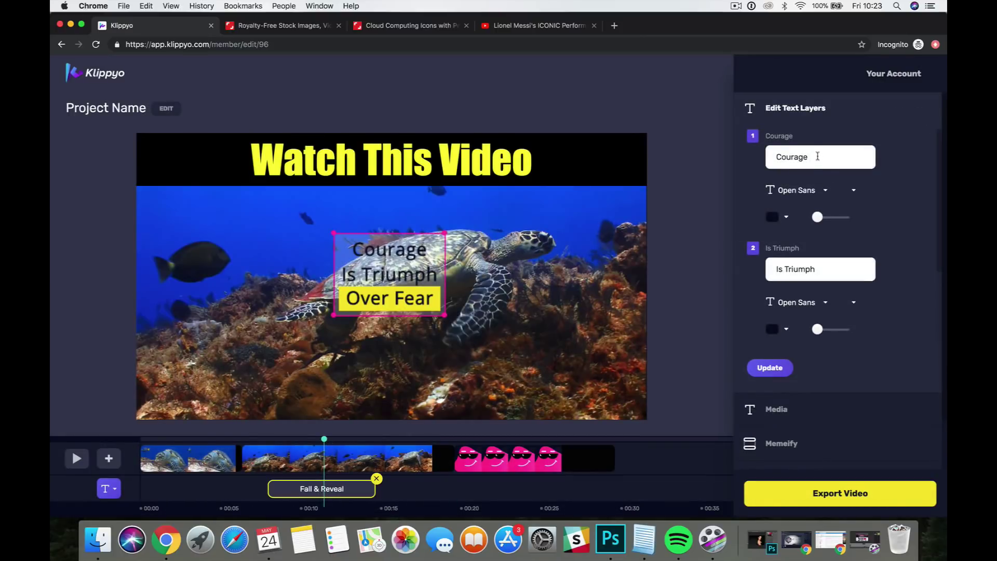
{"action": "left_click_drag", "start_coordinate": [817, 156], "coordinate": [779, 154]}
{"action": "type", "text": "Turtles Are Cool"}
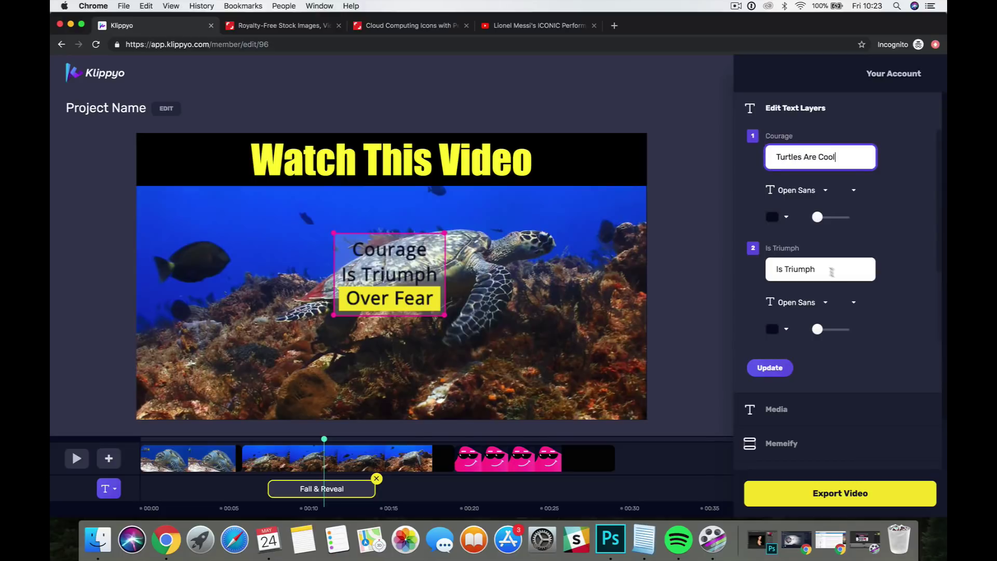
{"action": "triple_click", "coordinate": [822, 268]}
{"action": "type", "text": "This"}
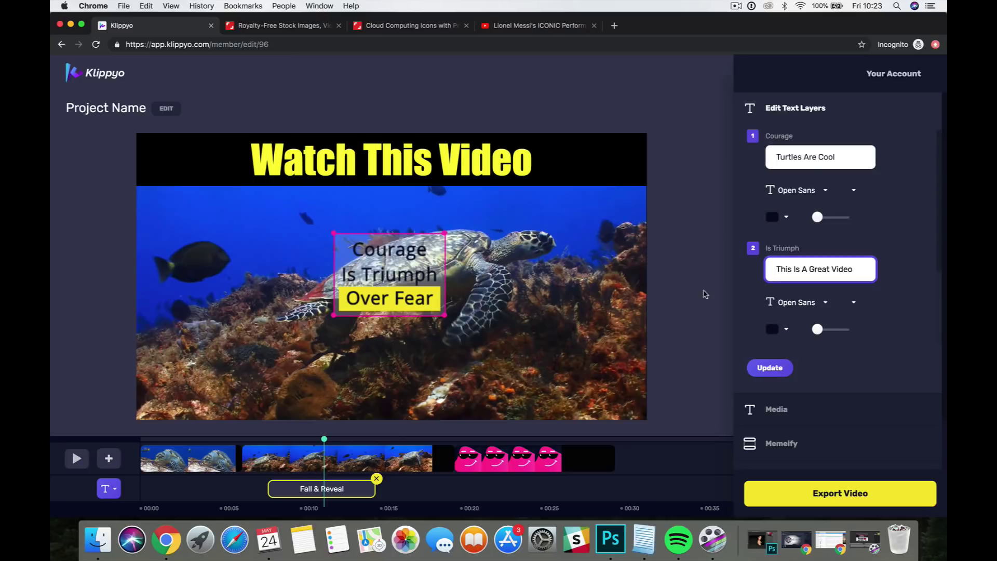
Set the color of the animation's first and second text layers to white
{"action": "left_click", "coordinate": [773, 222]}
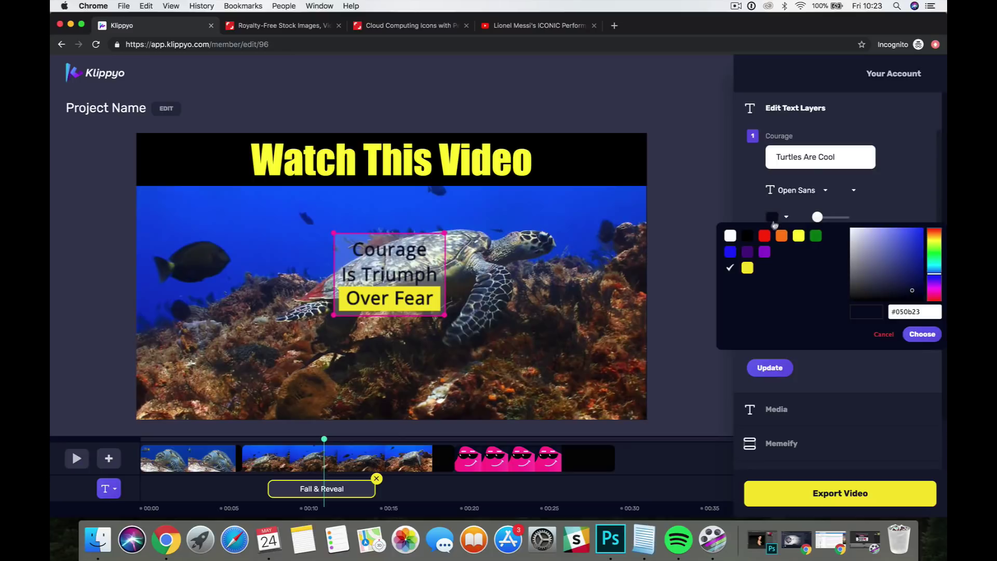
{"action": "left_click", "coordinate": [730, 236]}
{"action": "left_click", "coordinate": [919, 334]}
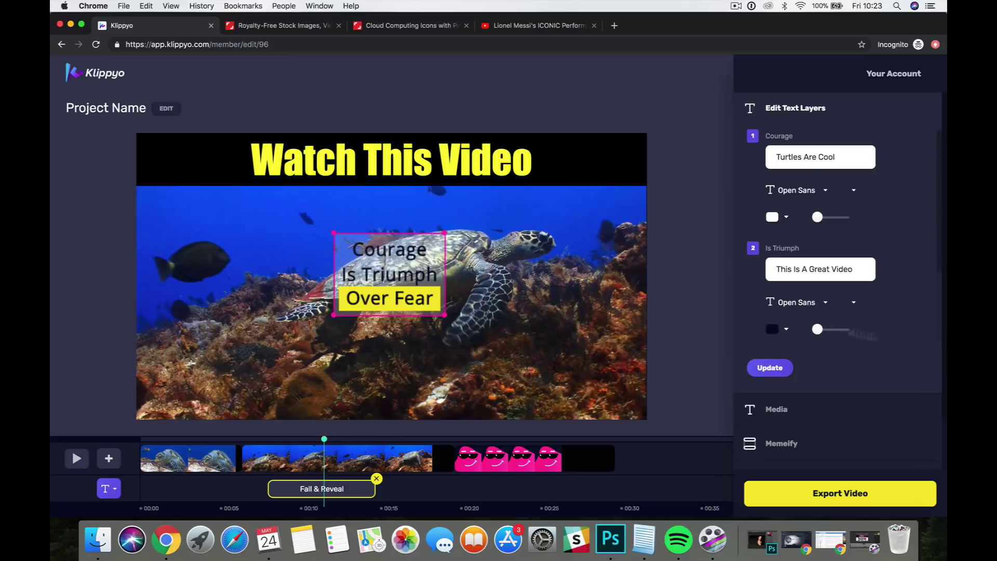
{"action": "left_click", "coordinate": [774, 333]}
{"action": "left_click", "coordinate": [730, 347]}
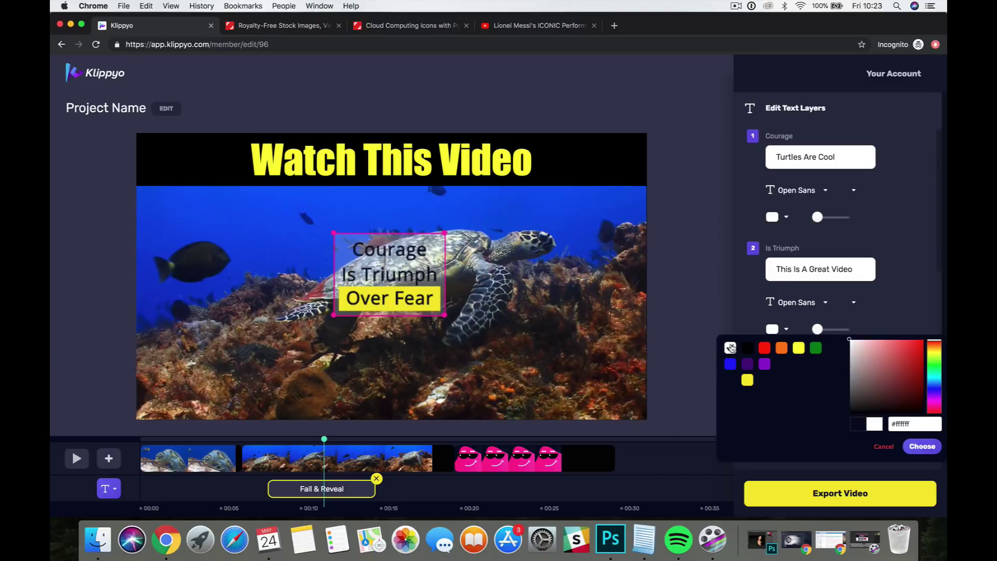
{"action": "left_click", "coordinate": [909, 307]}
Set the animation's third text layer to "Thanks For Watching" and color it white
{"action": "scroll", "coordinate": [909, 307], "scroll_direction": "down", "scroll_amount": 4}
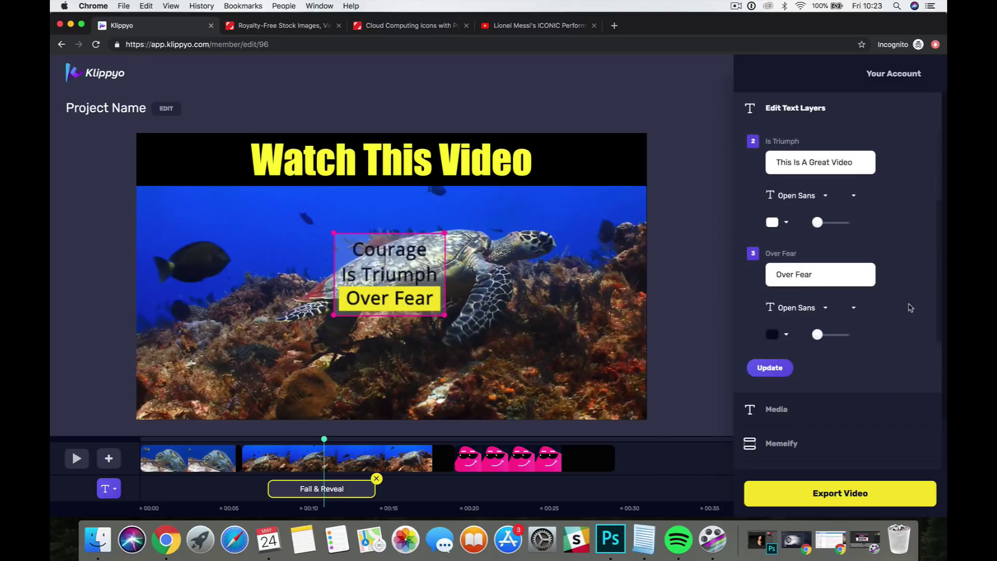
{"action": "left_click_drag", "start_coordinate": [820, 274], "coordinate": [774, 274]}
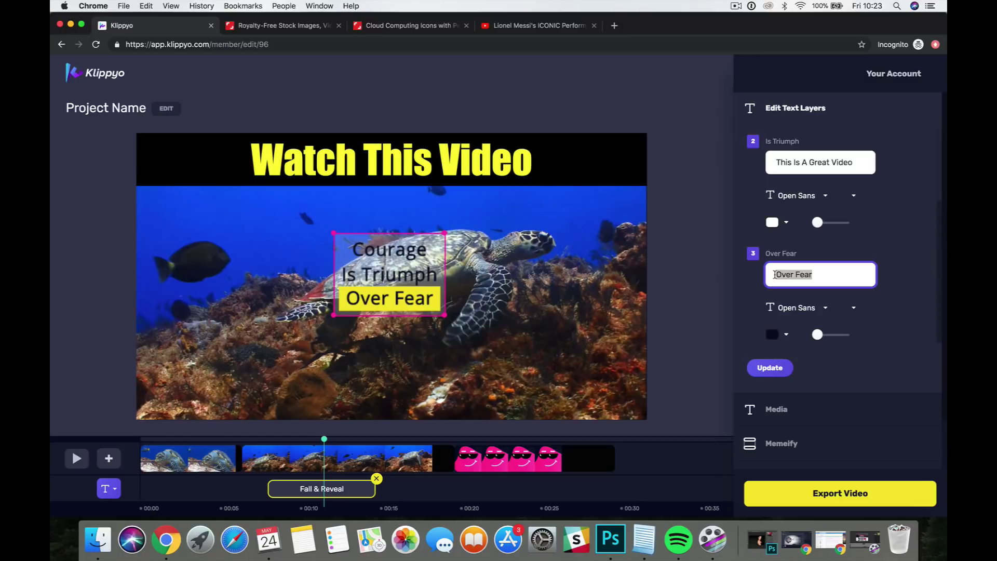
{"action": "type", "text": "Thansk"}
{"action": "key", "text": "BackSpace"}
{"action": "key", "text": "BackSpace"}
{"action": "key", "text": "BackSpace"}
{"action": "type", "text": "ks For Watching"}
{"action": "left_click", "coordinate": [776, 335]}
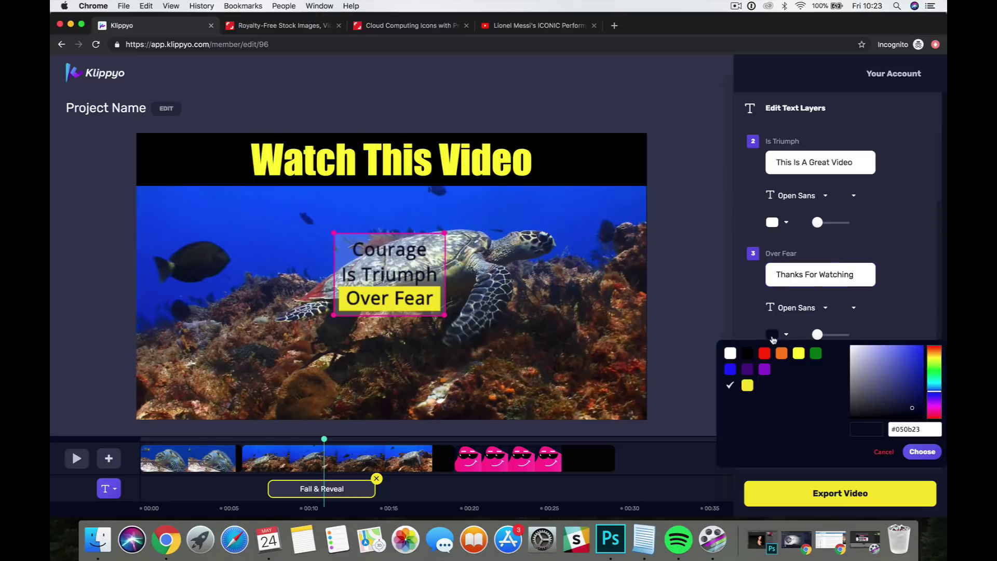
{"action": "left_click", "coordinate": [922, 451]}
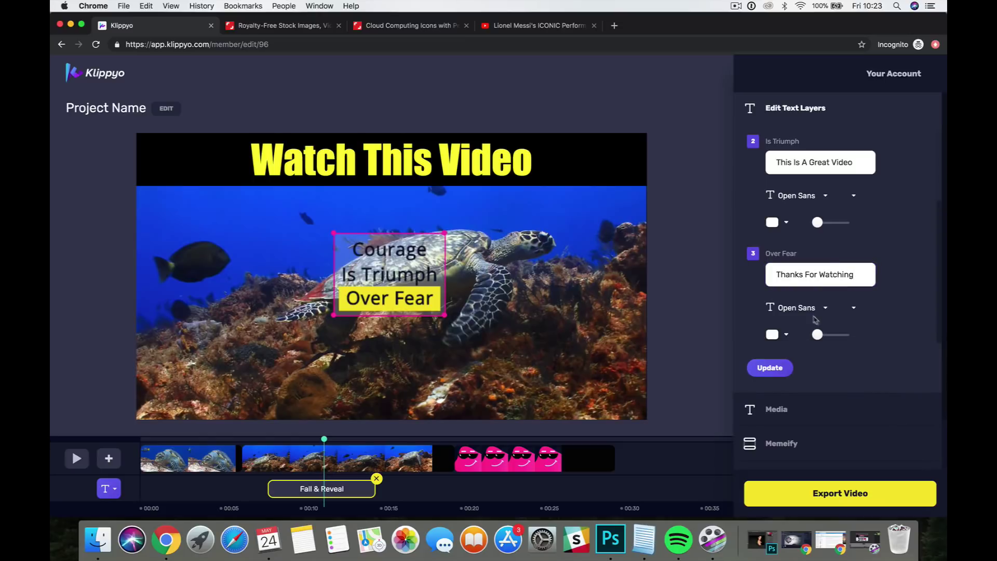
Apply the text layer changes to the Fall & Reveal animation and play the video from about 8 seconds
{"action": "left_click", "coordinate": [810, 311]}
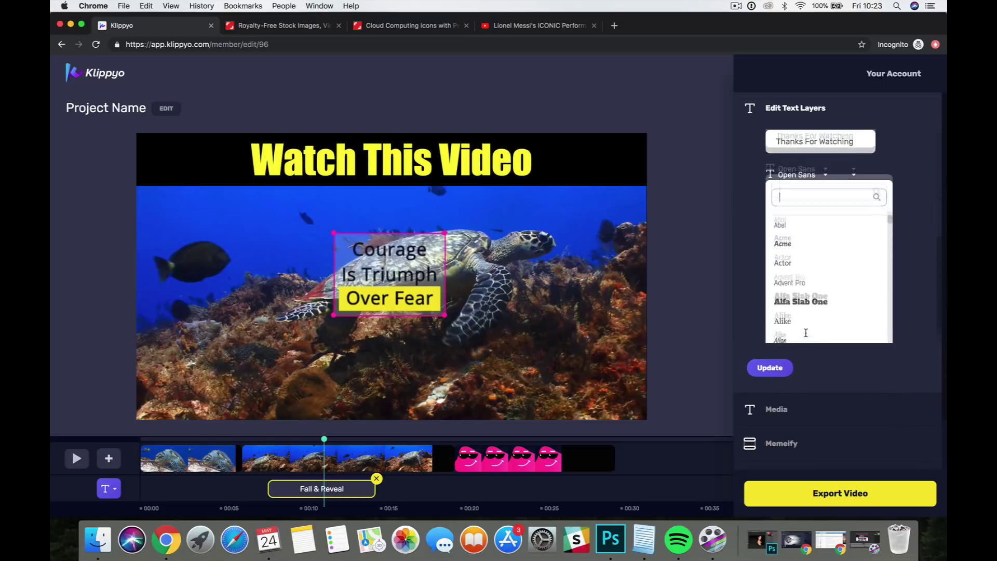
{"action": "left_click", "coordinate": [770, 367]}
{"action": "left_click", "coordinate": [270, 440]}
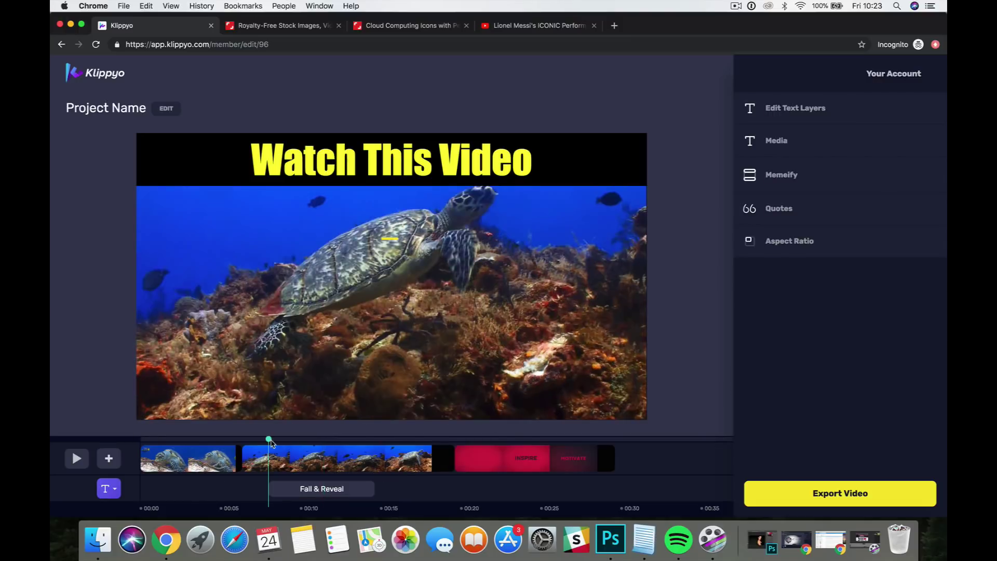
{"action": "left_click", "coordinate": [77, 458]}
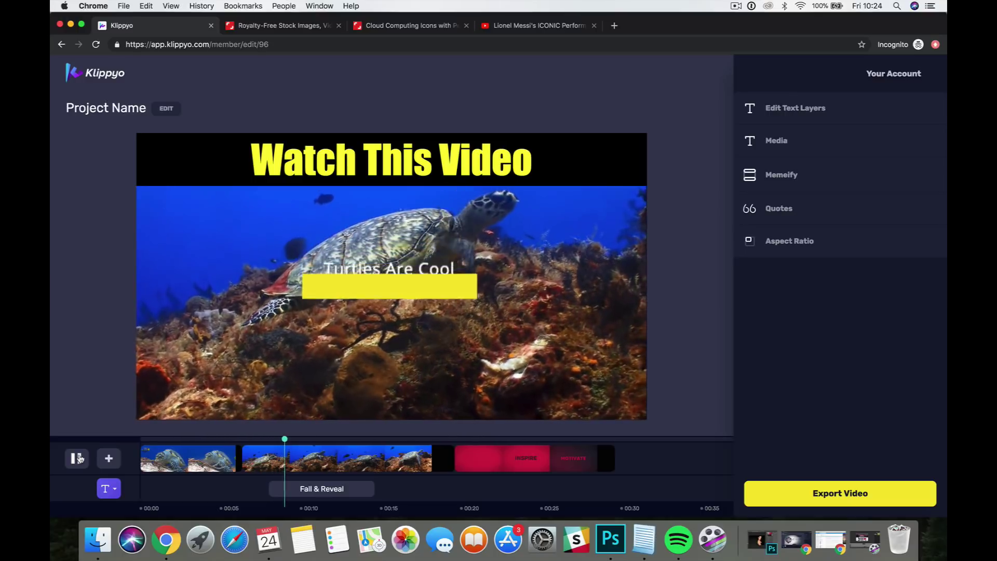
{"action": "left_click", "coordinate": [77, 458]}
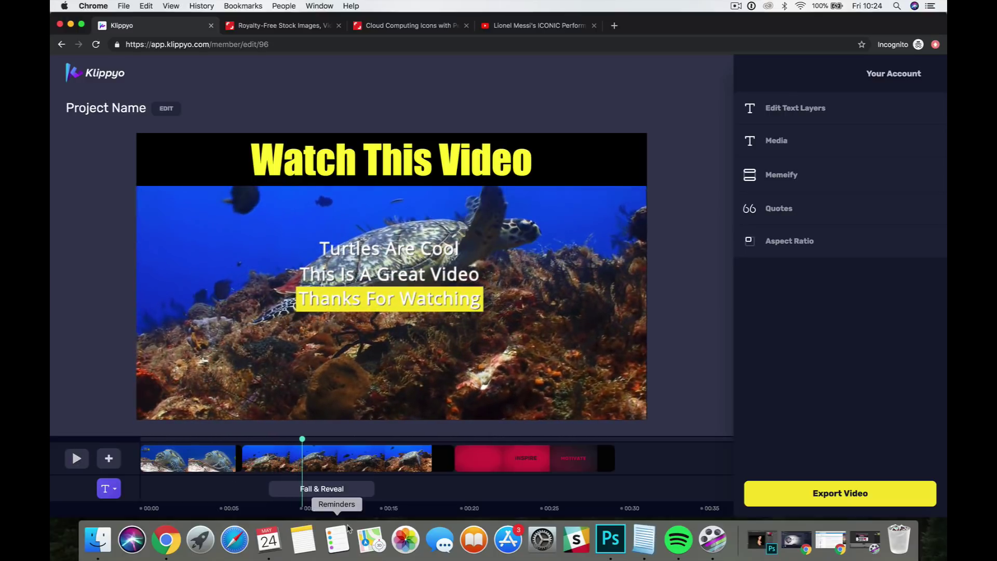
Enlarge the Fall & Reveal text box and move it over the lower part of the frame, then preview it
{"action": "left_click", "coordinate": [341, 495]}
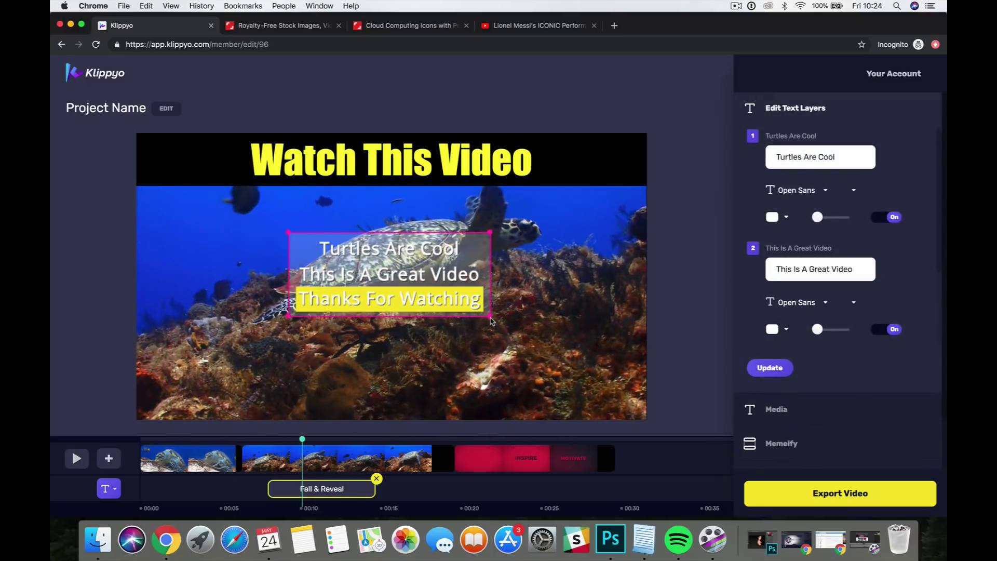
{"action": "left_click_drag", "start_coordinate": [490, 318], "coordinate": [443, 340]}
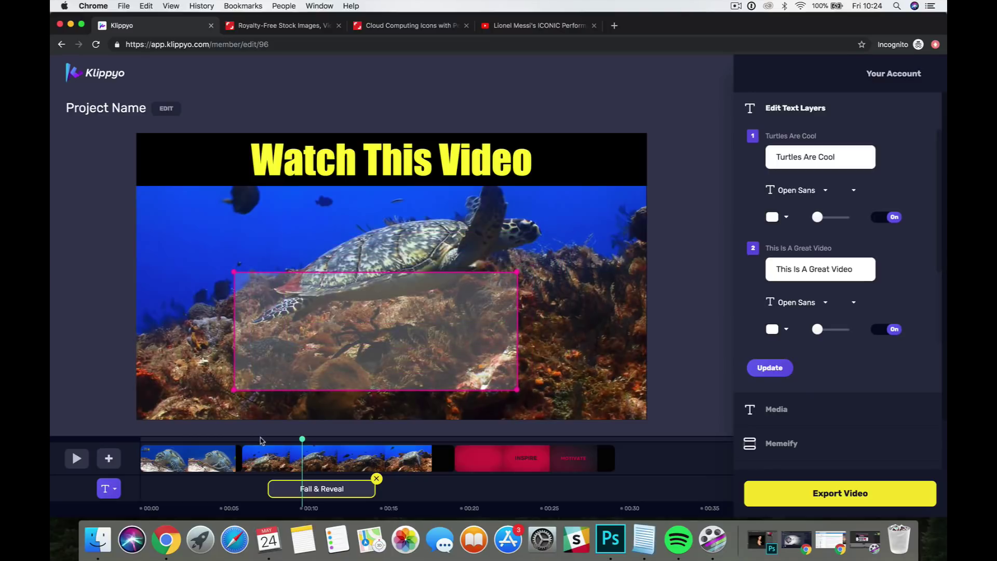
{"action": "left_click", "coordinate": [259, 439]}
{"action": "left_click", "coordinate": [76, 460]}
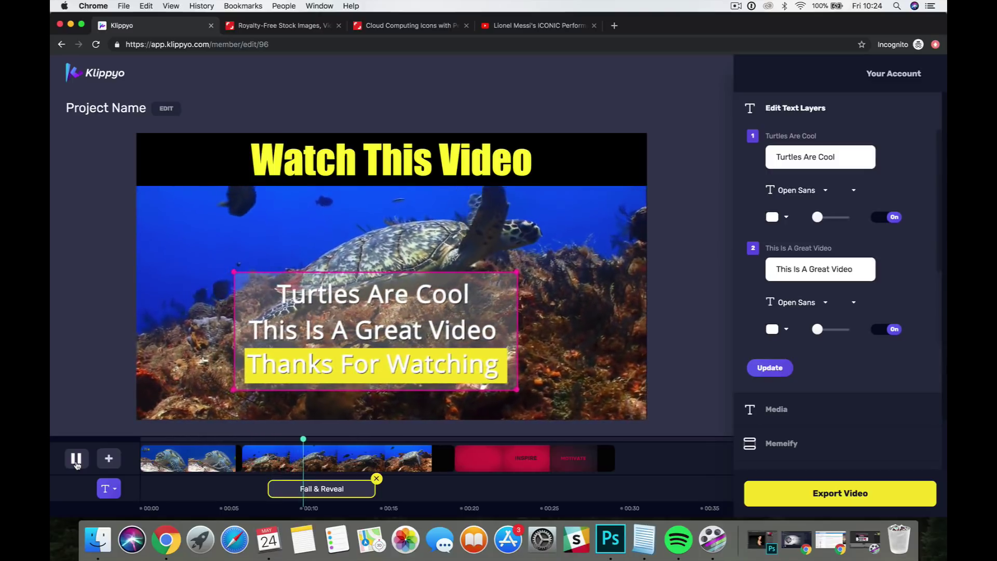
{"action": "left_click", "coordinate": [76, 459]}
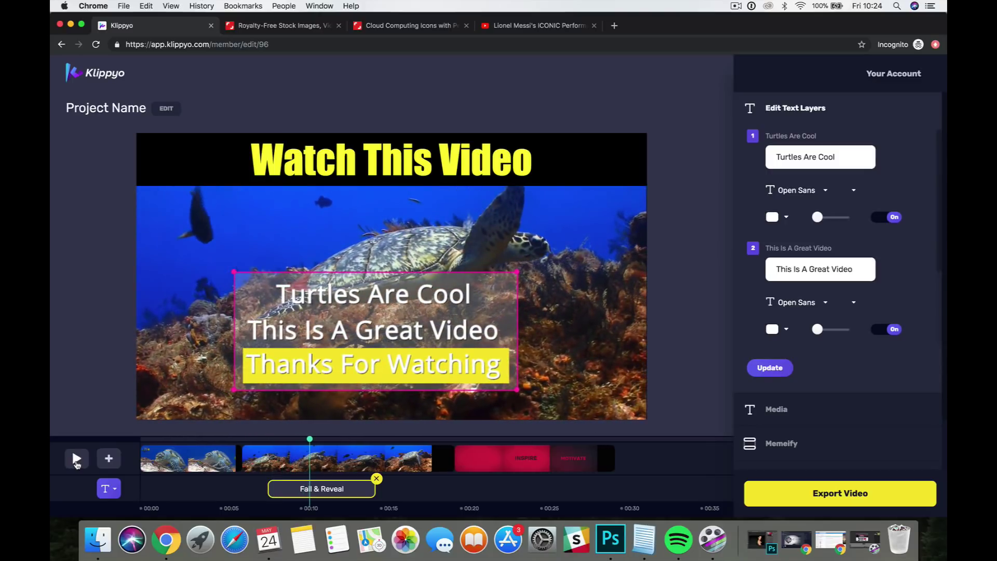
Search the stock audio for "fish" and add the track "Uplifting and Inspiring World" to the timeline
{"action": "left_click", "coordinate": [109, 467]}
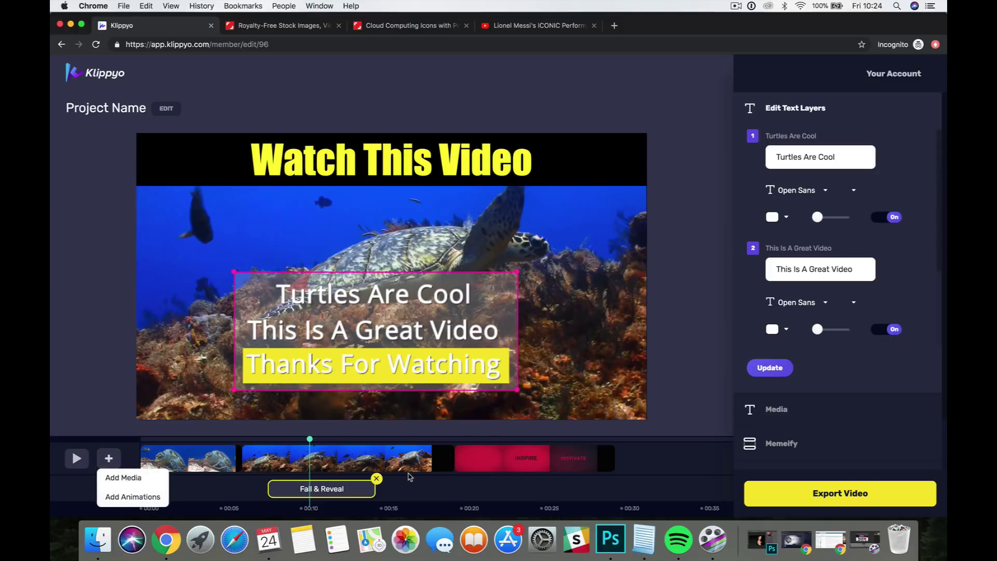
{"action": "left_click", "coordinate": [137, 477]}
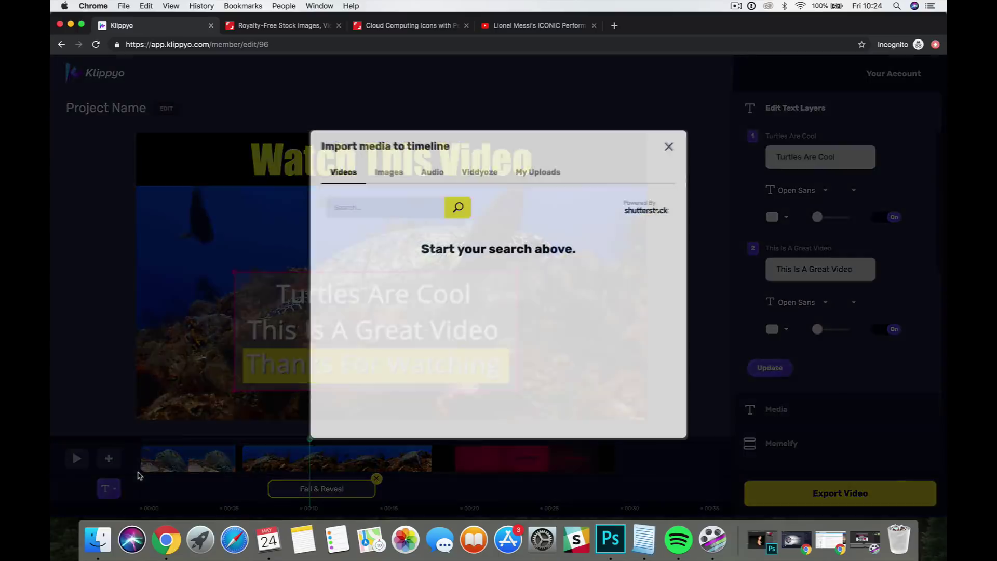
{"action": "left_click", "coordinate": [435, 176]}
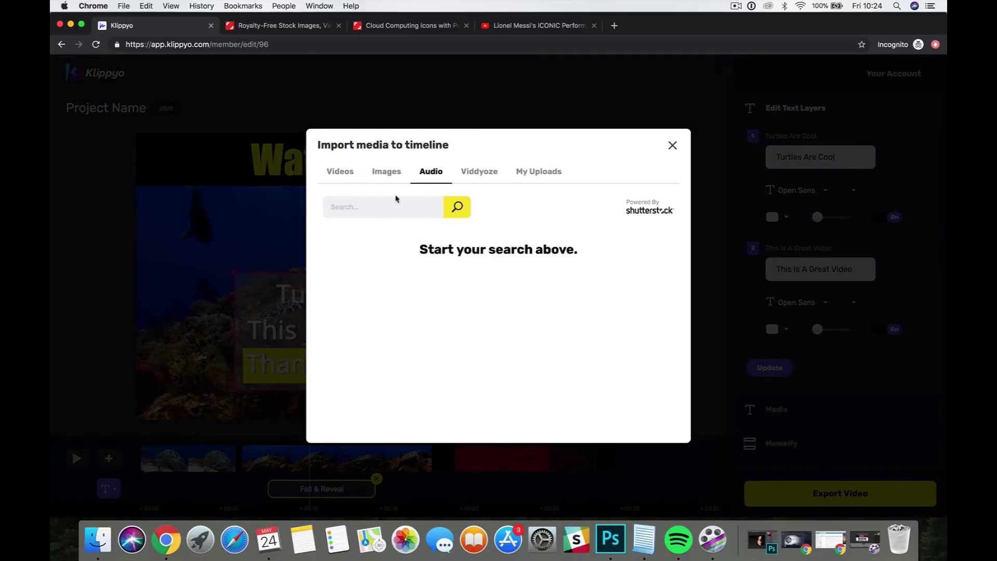
{"action": "left_click", "coordinate": [393, 203]}
{"action": "type", "text": "fish"}
{"action": "key", "text": "Return"}
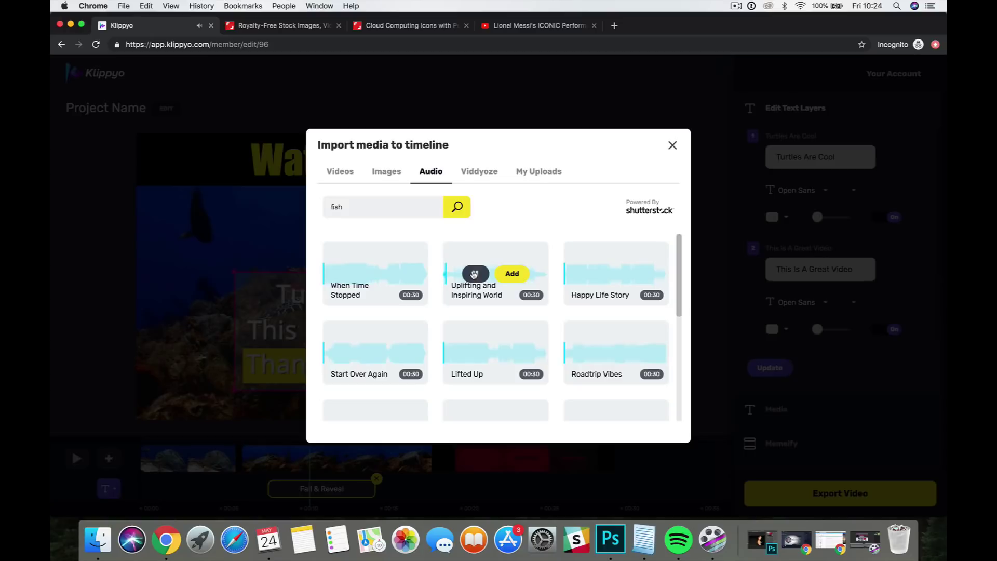
{"action": "left_click", "coordinate": [511, 274]}
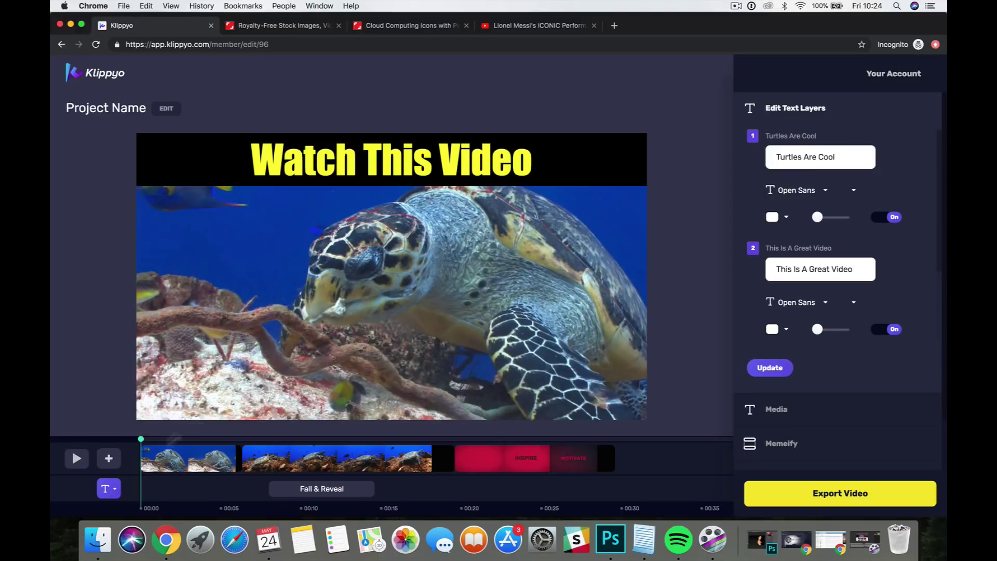
Show the audio track on the timeline, play the video with the music, and check the frame at about 20 seconds
{"action": "left_click", "coordinate": [111, 487]}
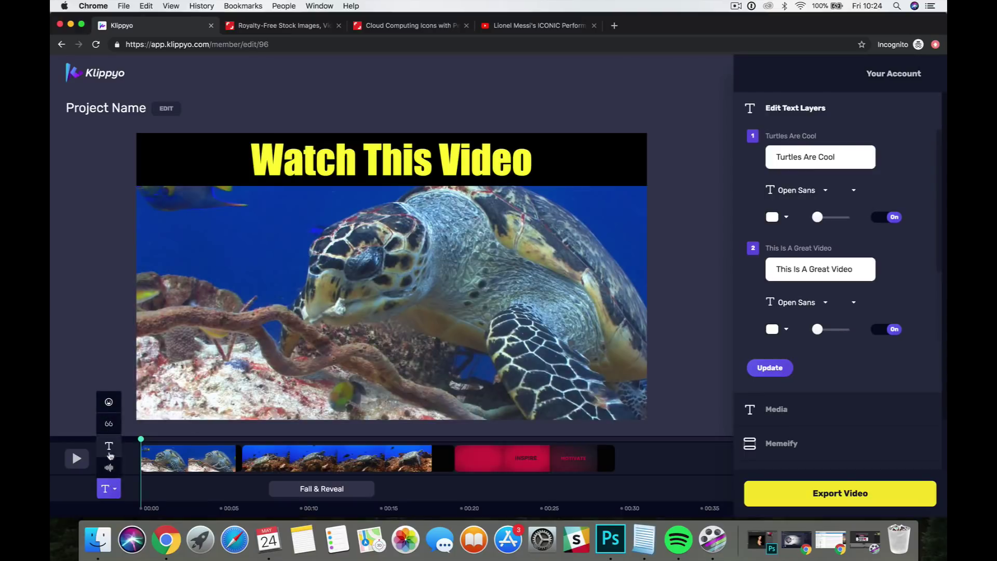
{"action": "left_click", "coordinate": [108, 468]}
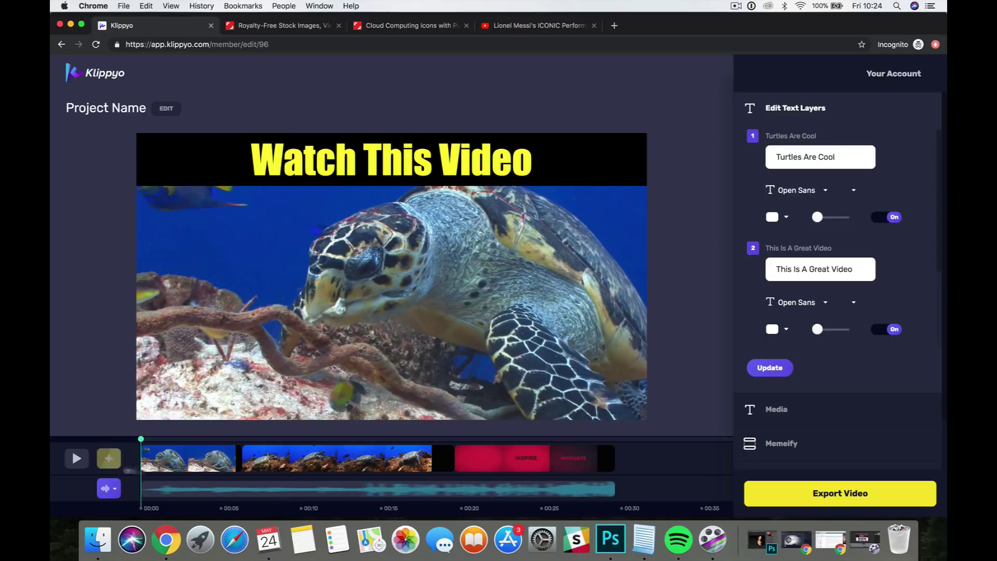
{"action": "left_click", "coordinate": [77, 459]}
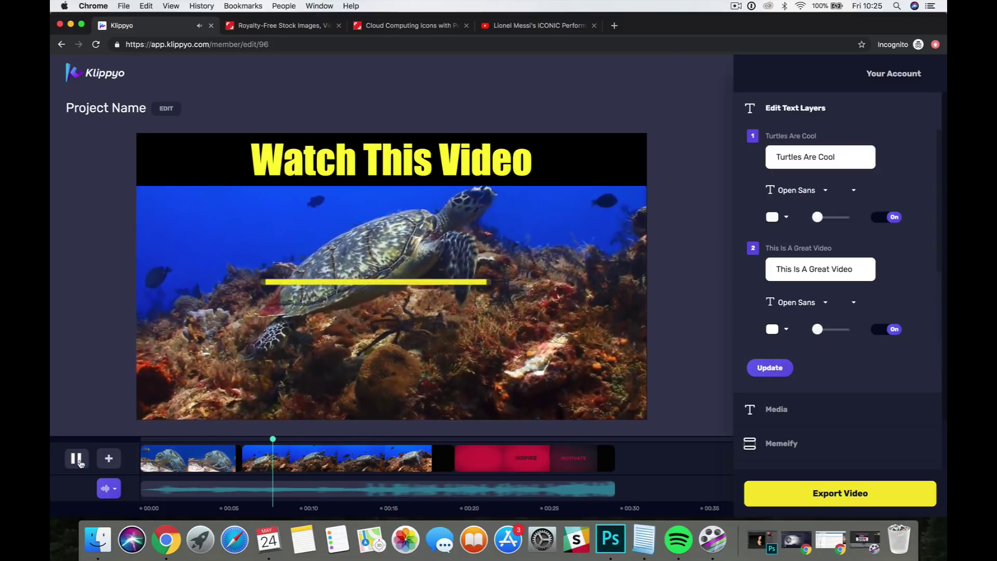
{"action": "left_click", "coordinate": [76, 458]}
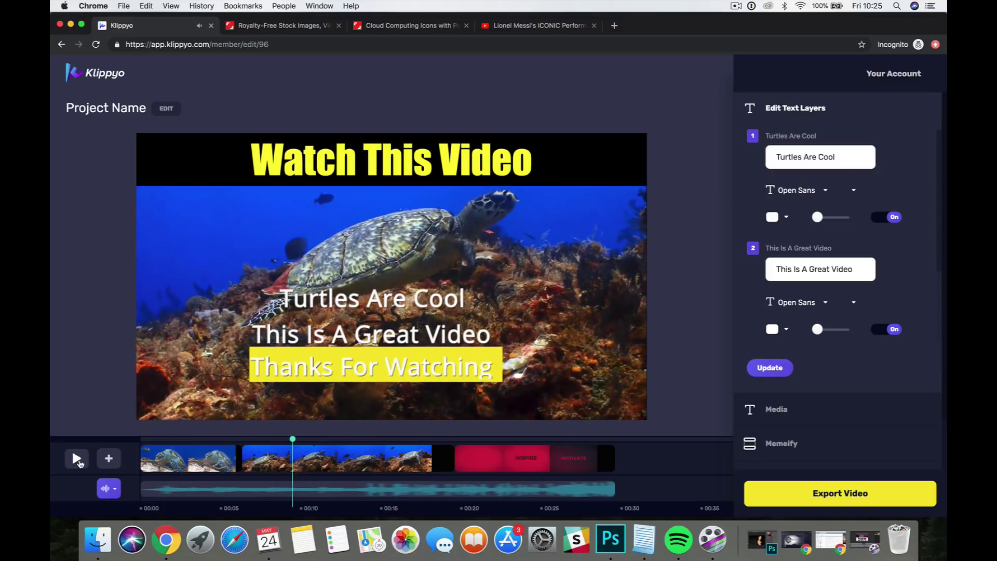
{"action": "left_click", "coordinate": [478, 439]}
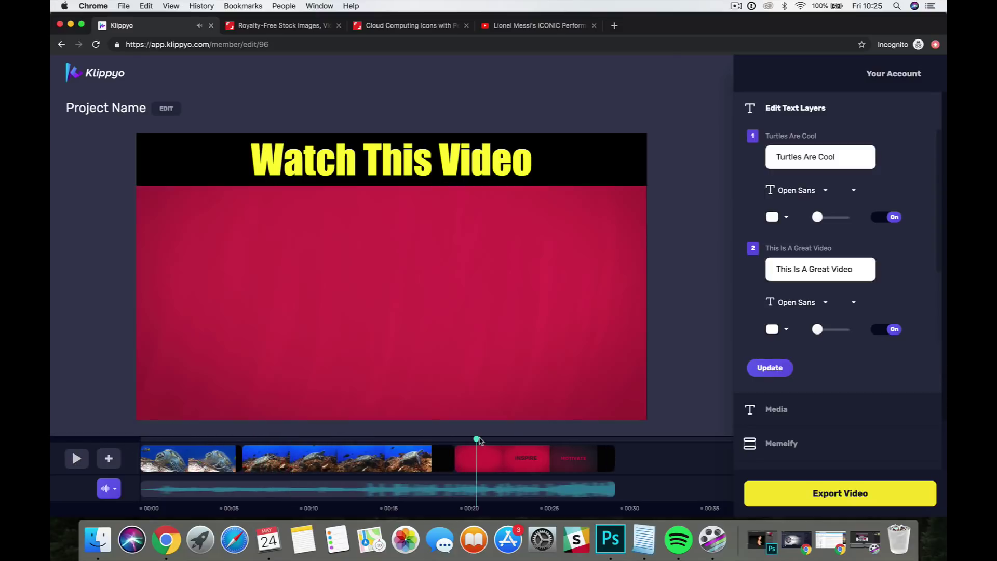
{"action": "mouse_move", "coordinate": [529, 467]}
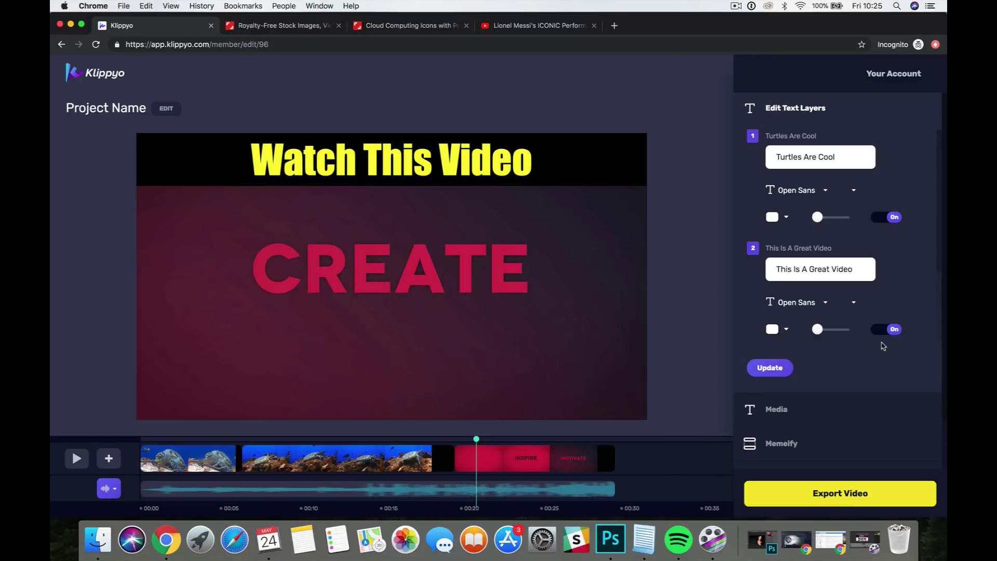
View the video export options, dismiss them without exporting, and leave the editor for the Klippyo home page
{"action": "left_click", "coordinate": [834, 494]}
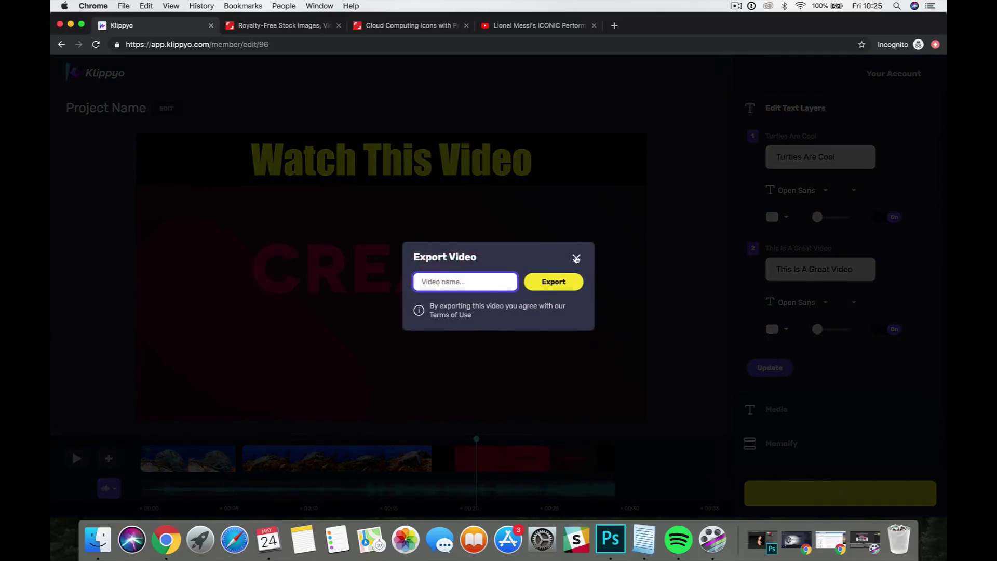
{"action": "left_click", "coordinate": [576, 258]}
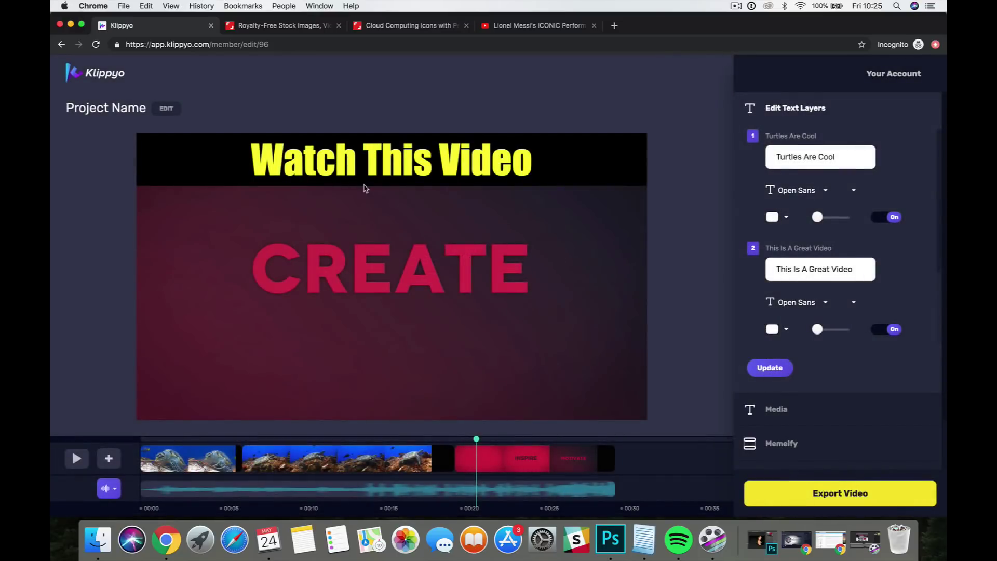
{"action": "left_click", "coordinate": [88, 71]}
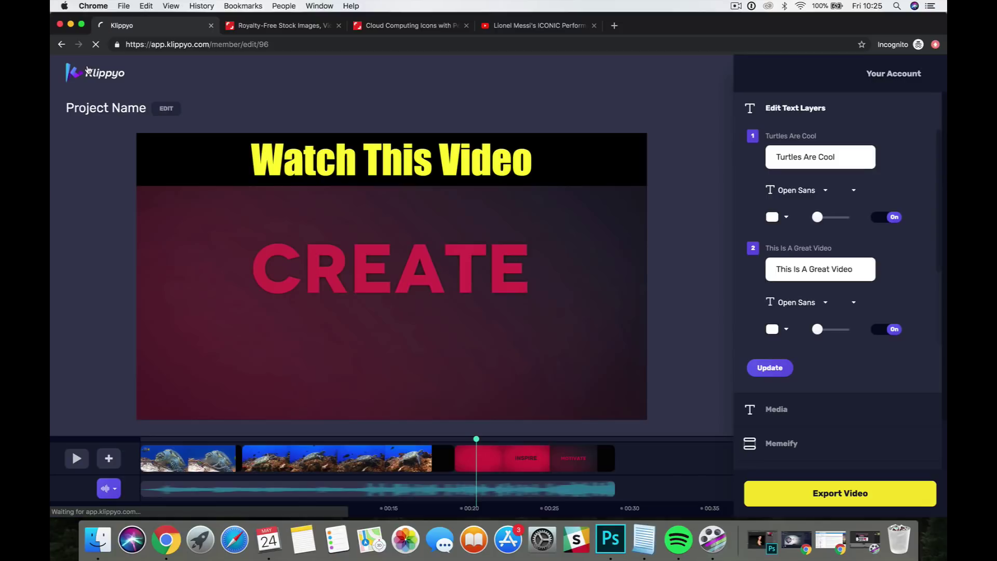